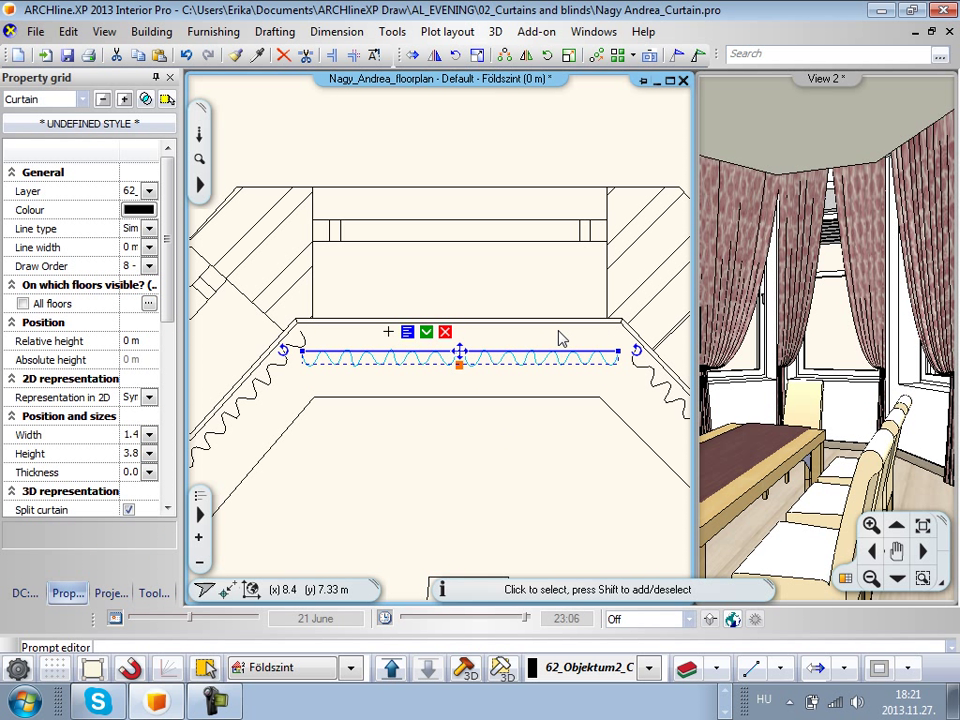
# - Try placing a curtain by opening on the middle window with its default settings, and undo it
pyautogui.click(499, 471)
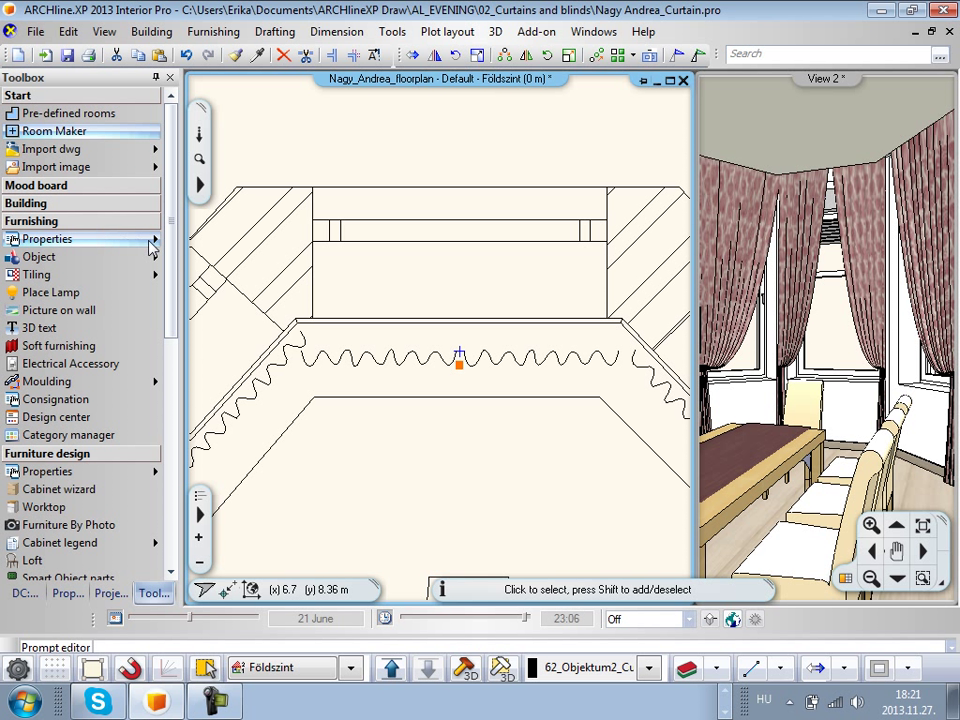
pyautogui.scroll(-1, 176, 290)
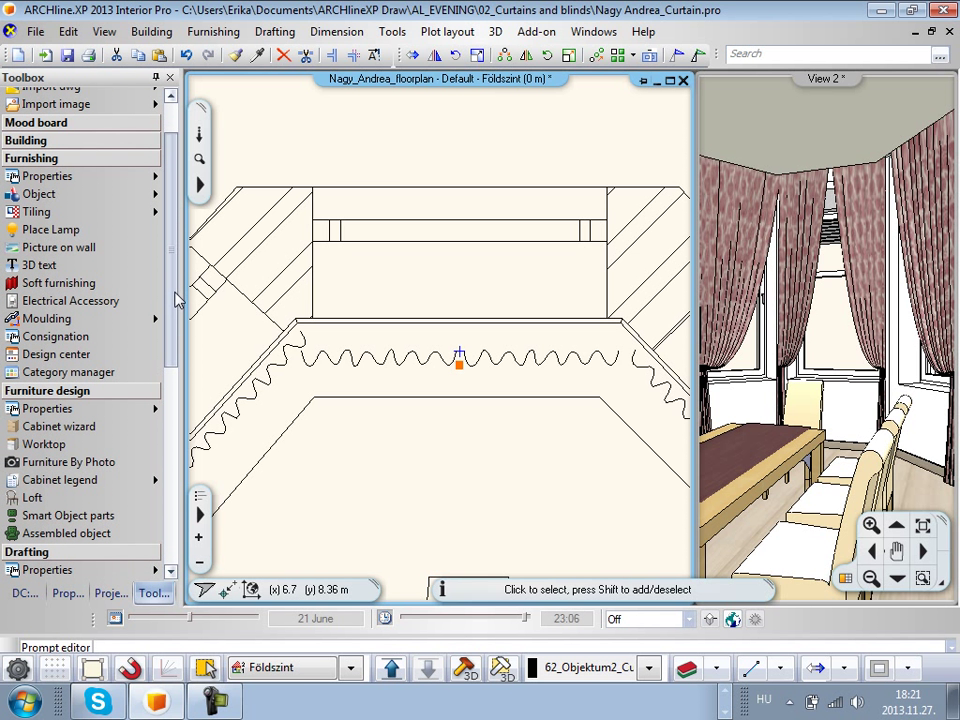
pyautogui.click(69, 284)
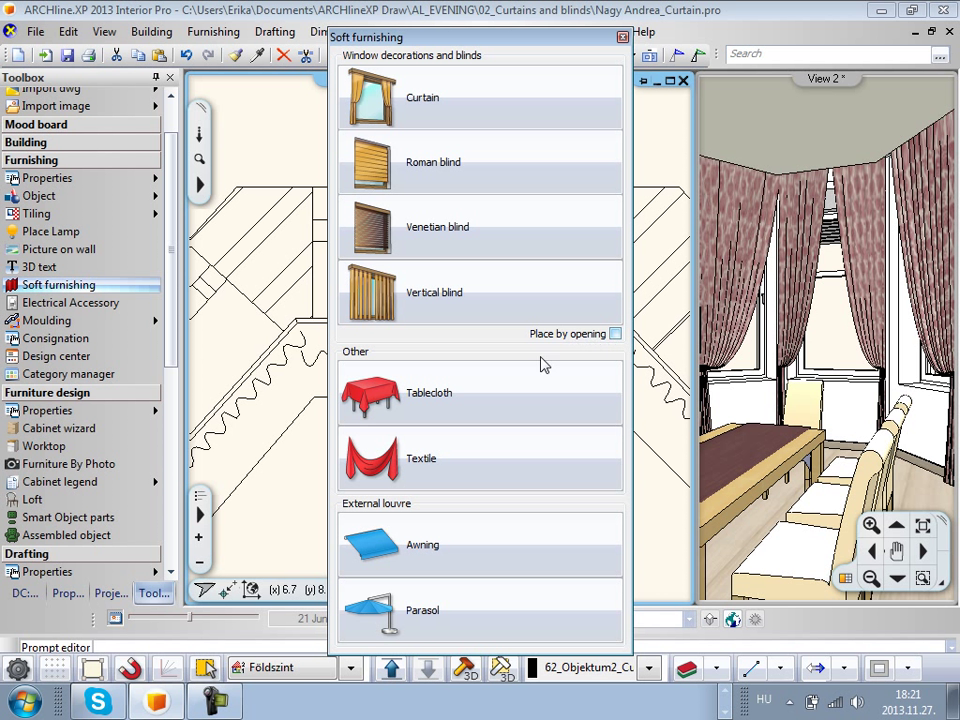
pyautogui.click(616, 334)
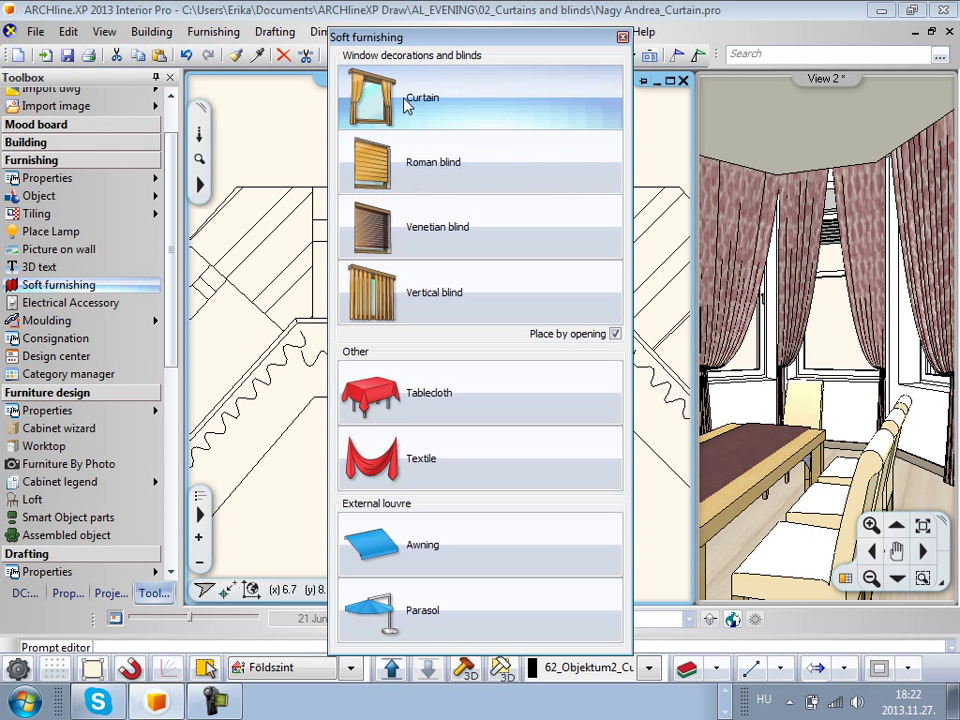
pyautogui.click(407, 106)
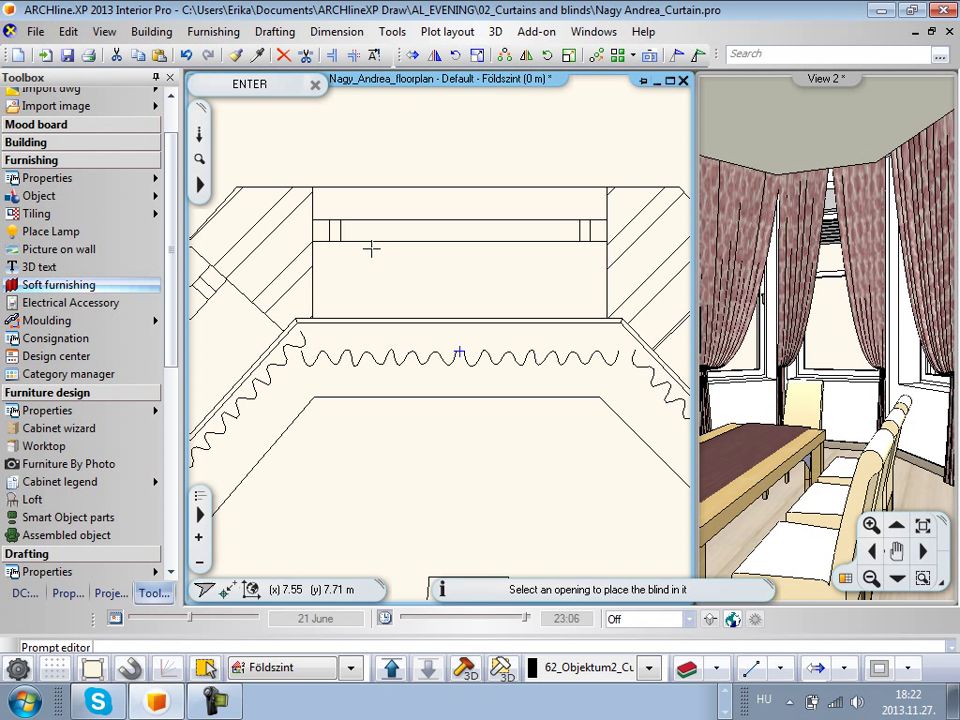
pyautogui.click(371, 248)
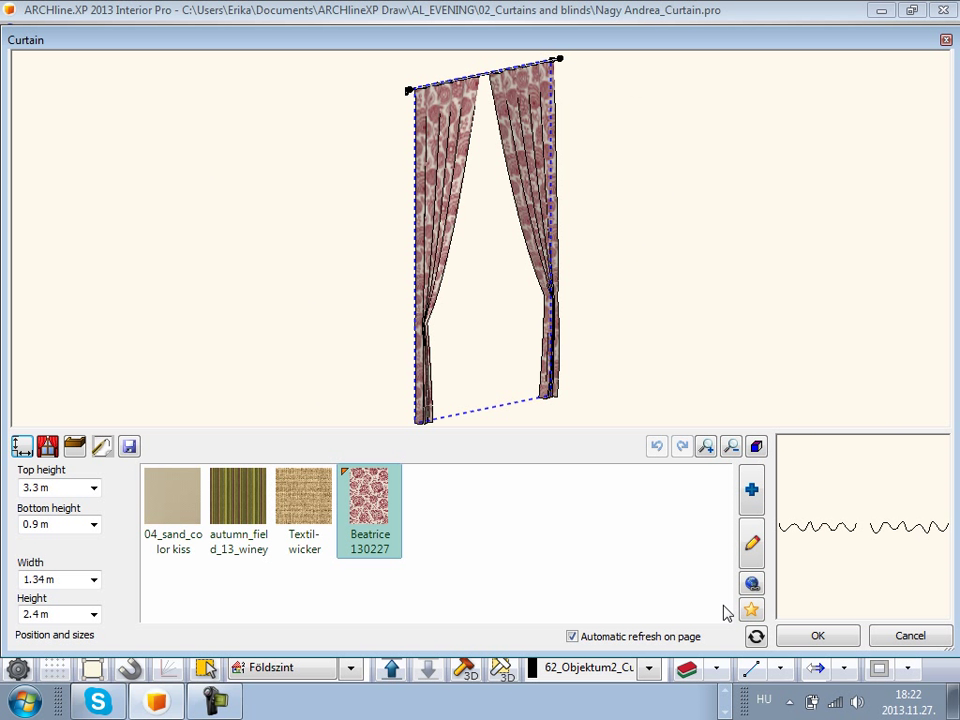
pyautogui.click(812, 637)
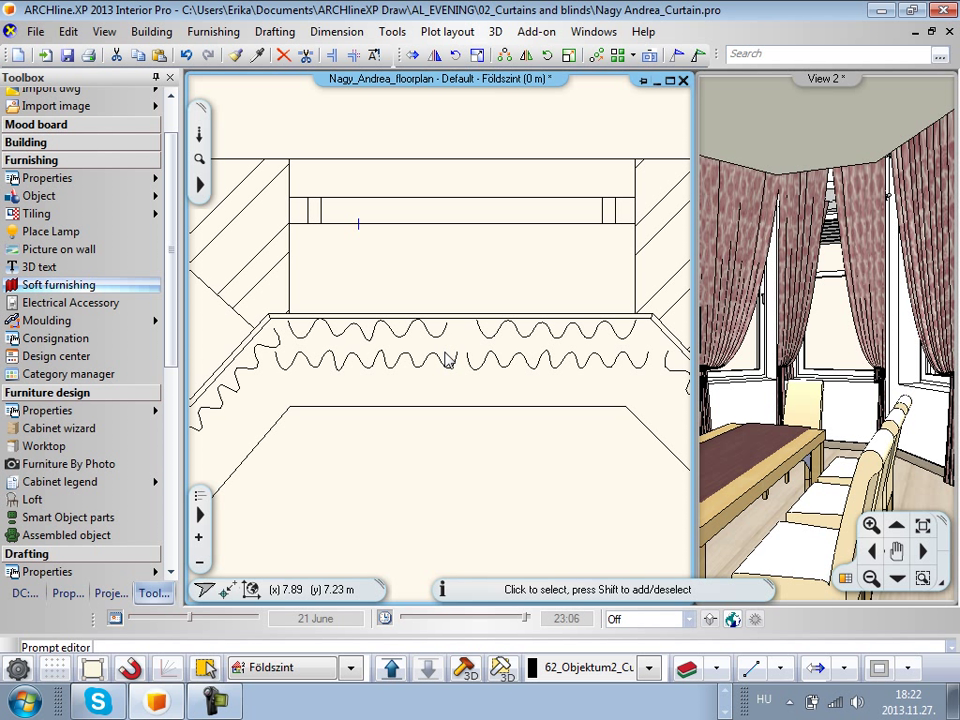
pyautogui.click(186, 54)
# - Place a curtain, without placing by opening, across the middle window between the wall and the existing curtain, oriented toward the room
pyautogui.click(58, 285)
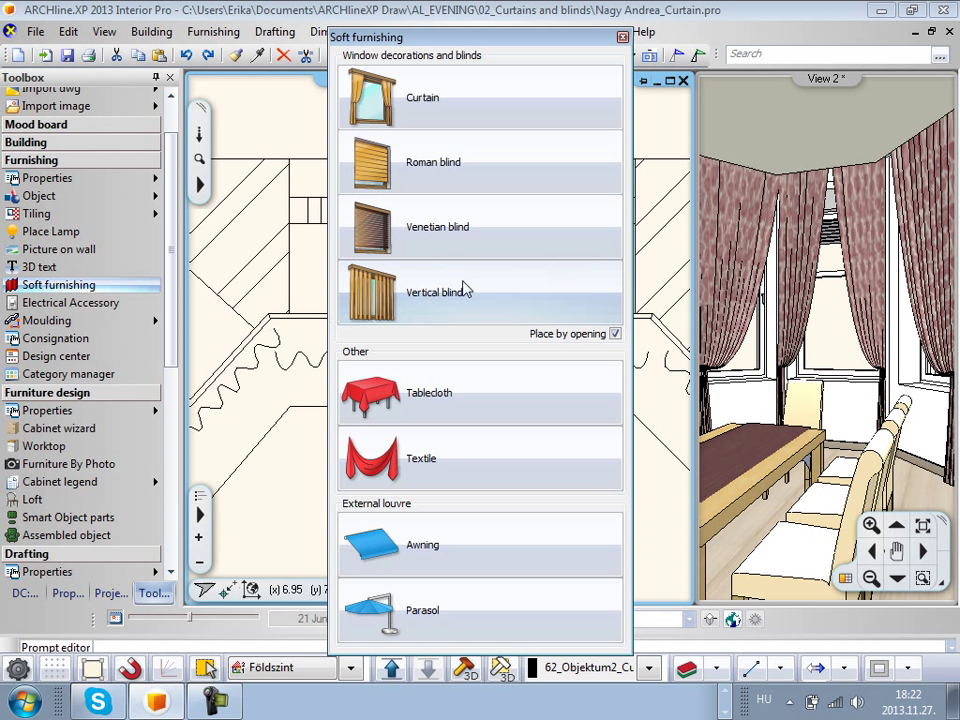
pyautogui.click(615, 334)
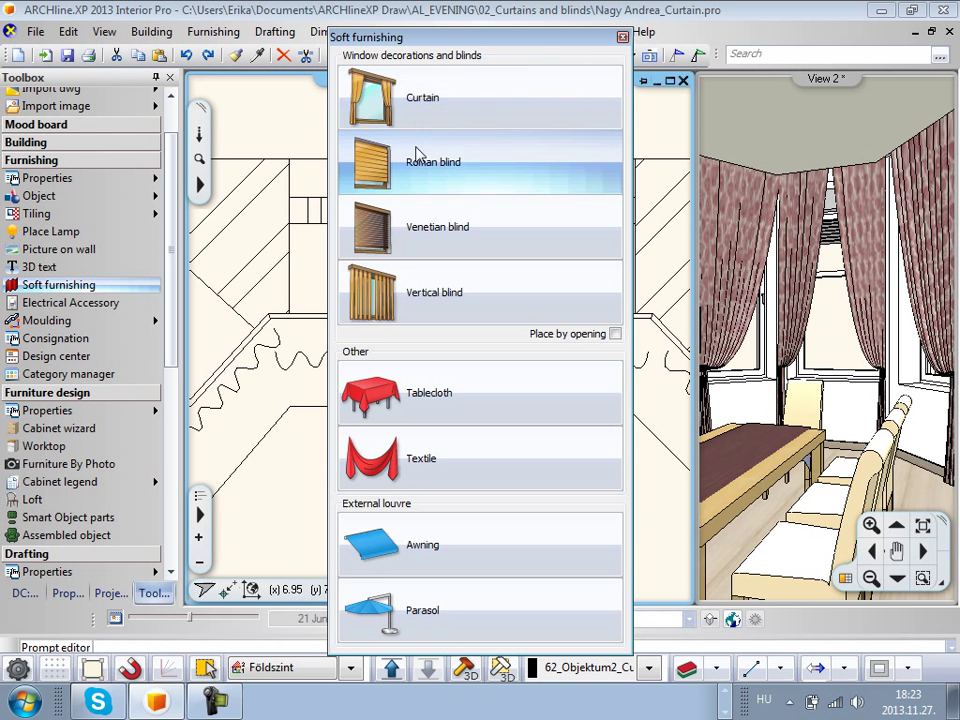
pyautogui.click(409, 94)
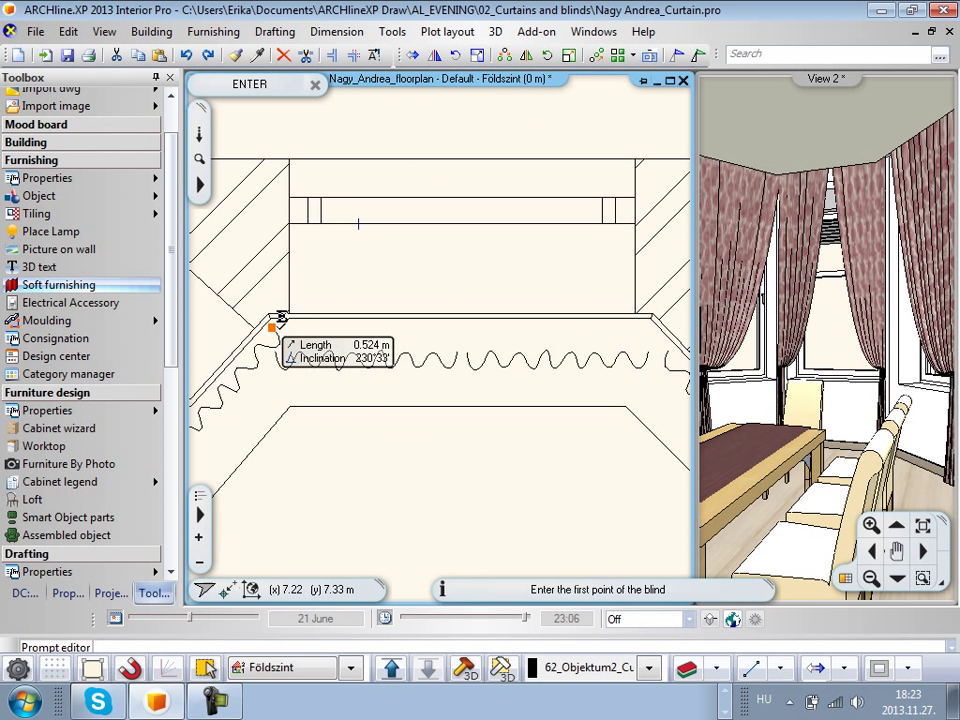
pyautogui.scroll(1, 290, 333)
pyautogui.scroll(1, 293, 337)
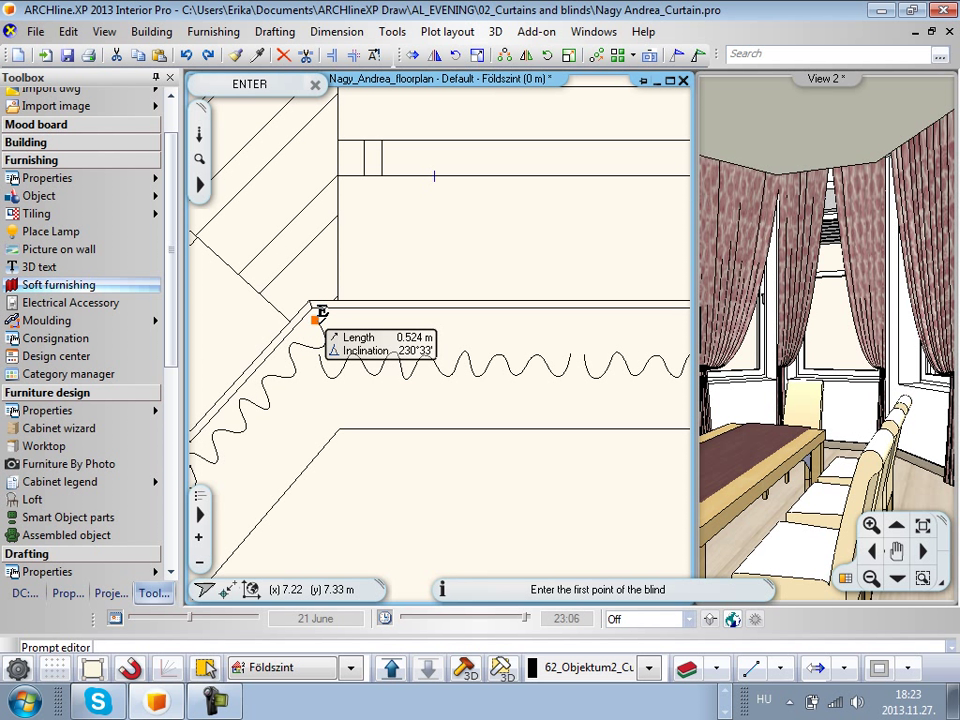
pyautogui.click(321, 333)
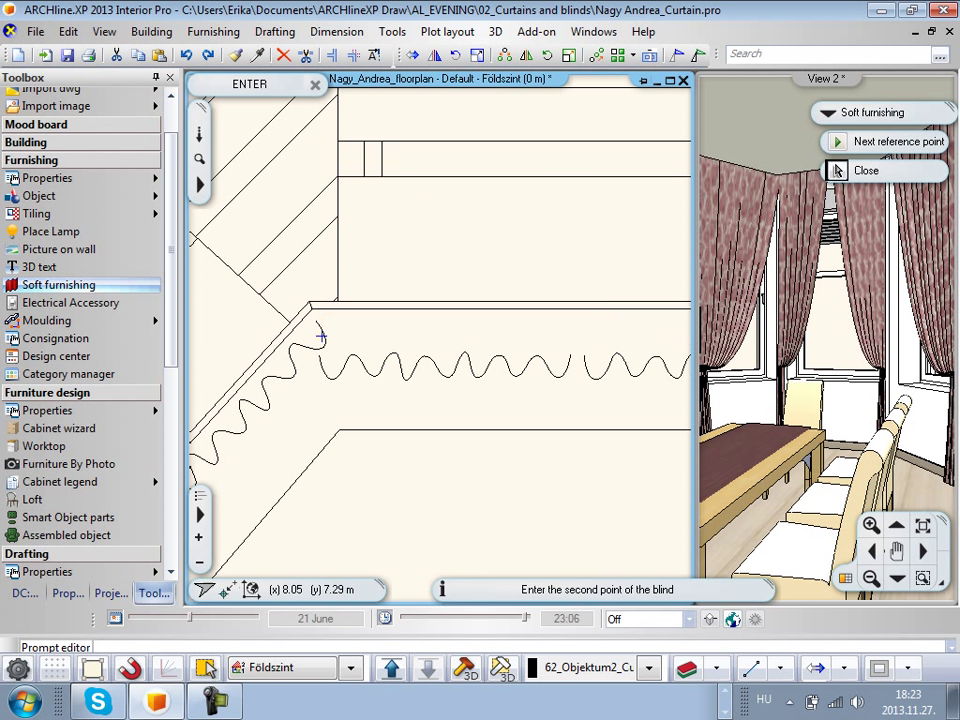
pyautogui.click(616, 327)
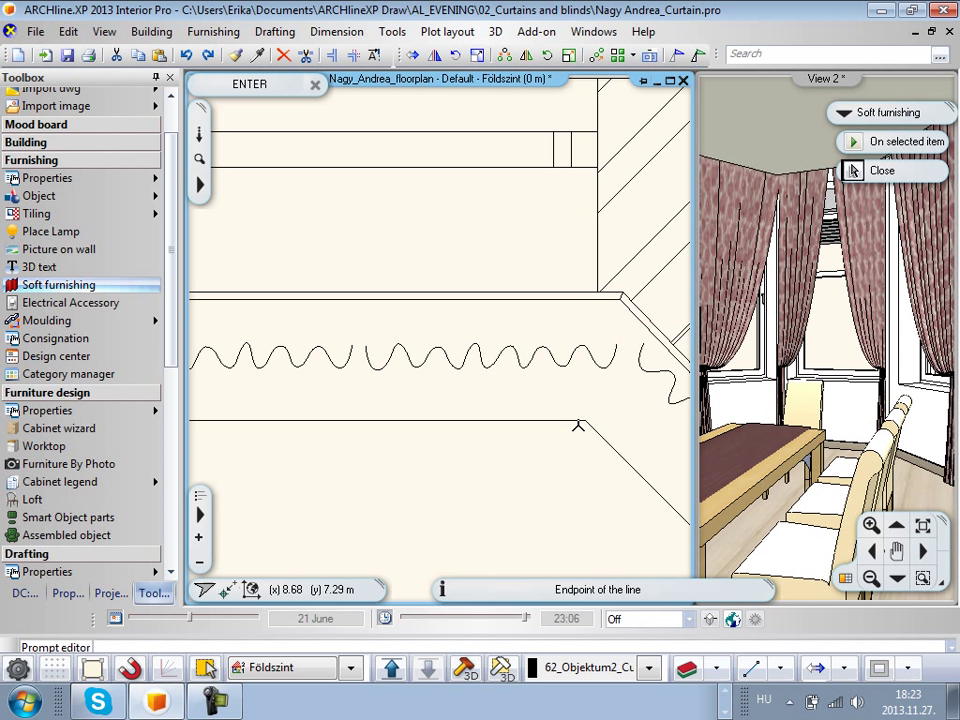
pyautogui.click(516, 456)
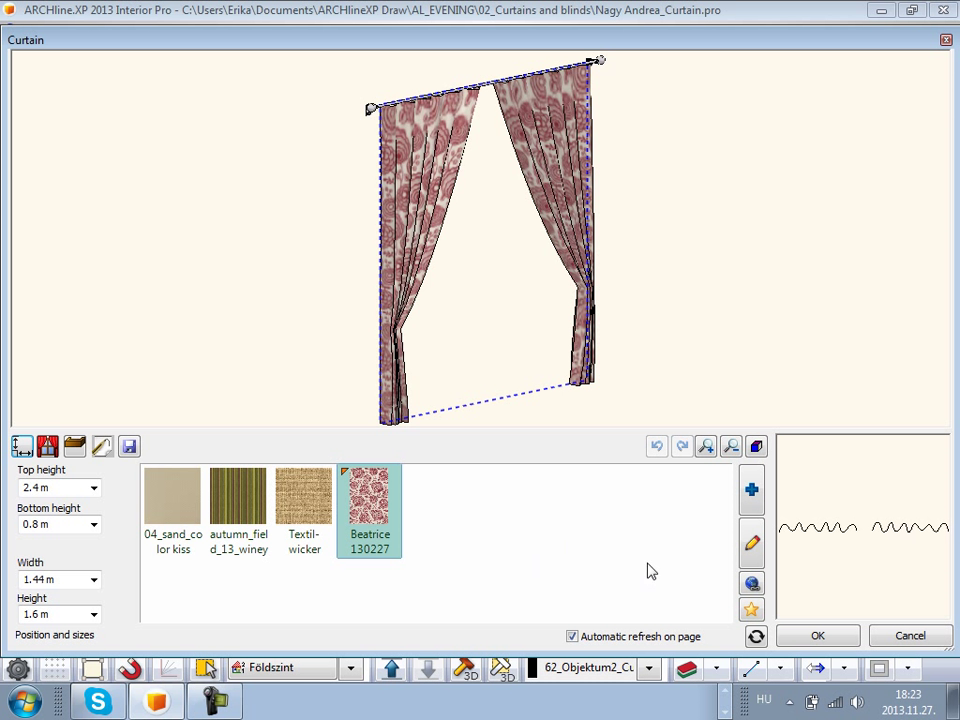
# - Add the CURTAIN-001 material from Fabrics (textile, curtain, leather) and apply it to the new curtain
pyautogui.click(752, 487)
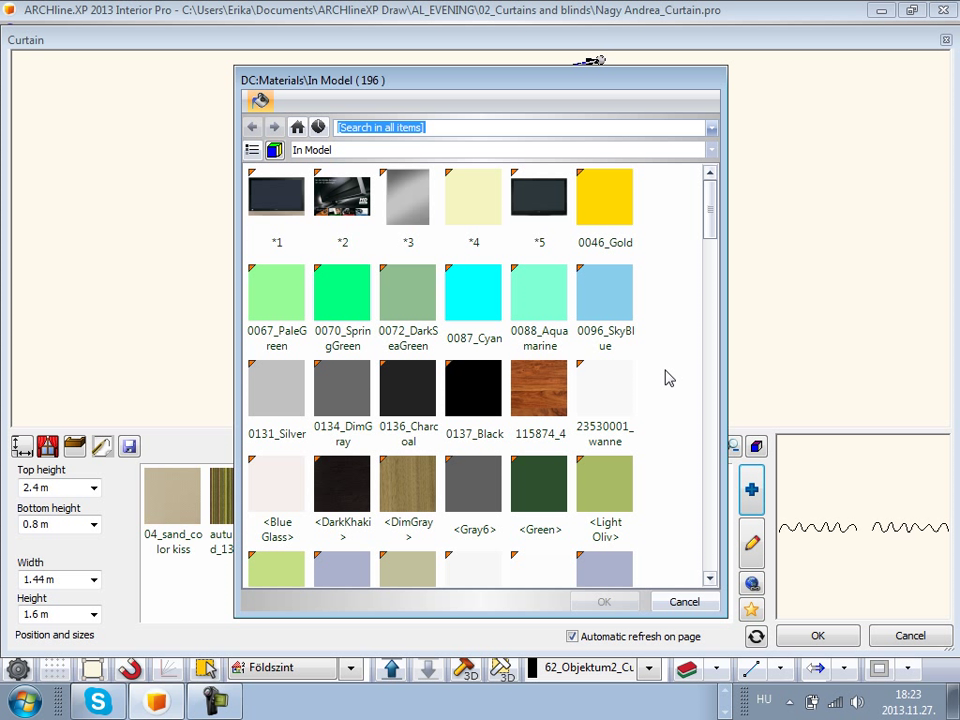
pyautogui.click(621, 152)
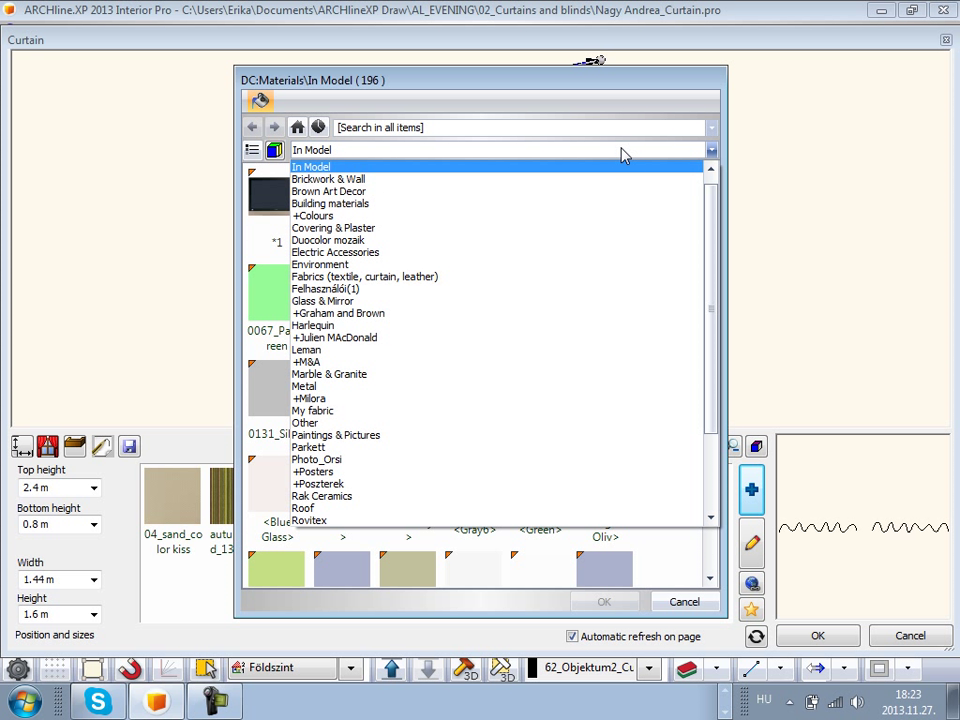
pyautogui.scroll(-2, 300, 250)
pyautogui.click(333, 228)
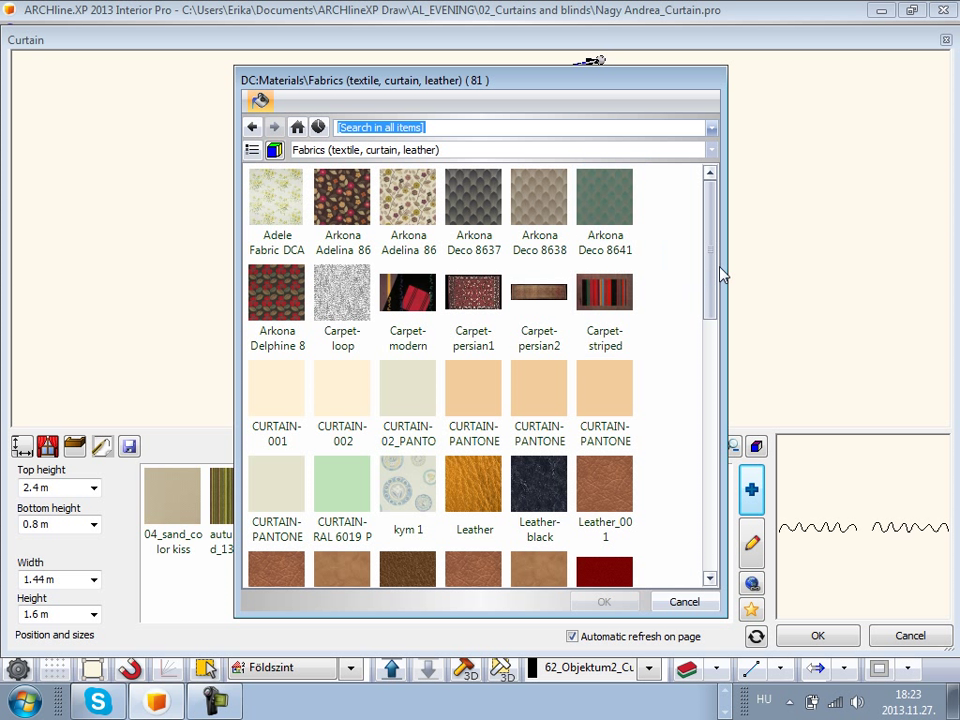
pyautogui.scroll(-1, 600, 295)
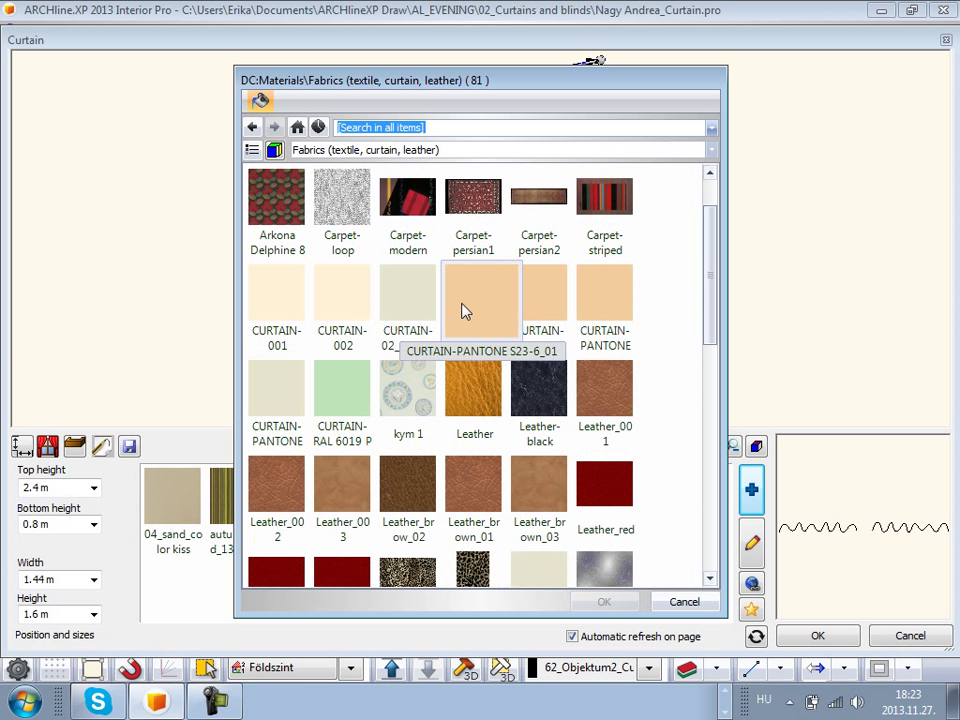
pyautogui.click(276, 301)
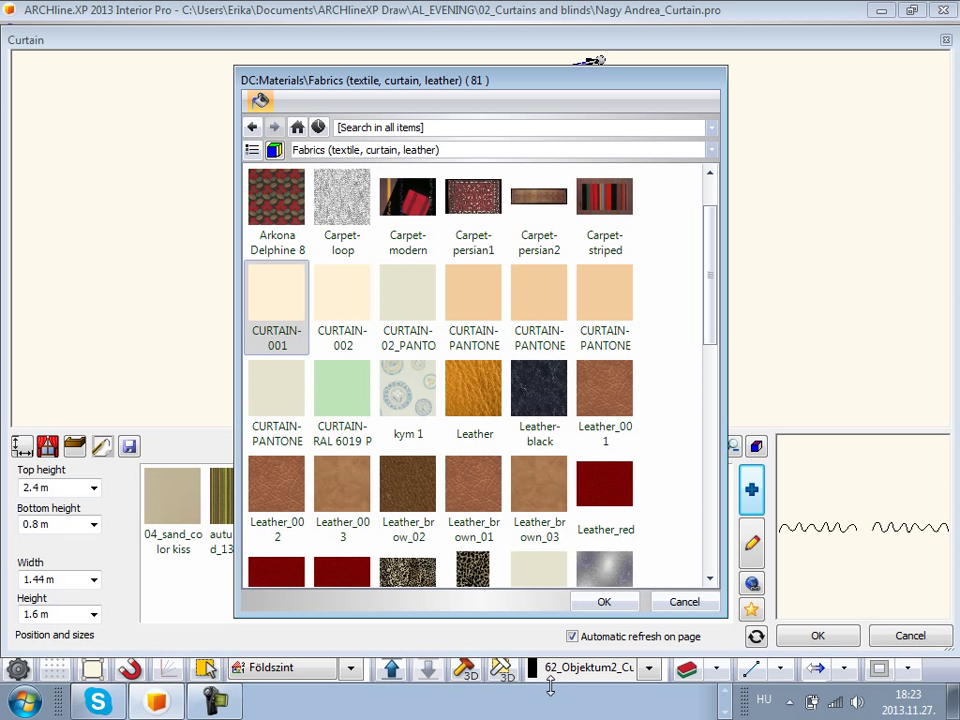
pyautogui.click(604, 602)
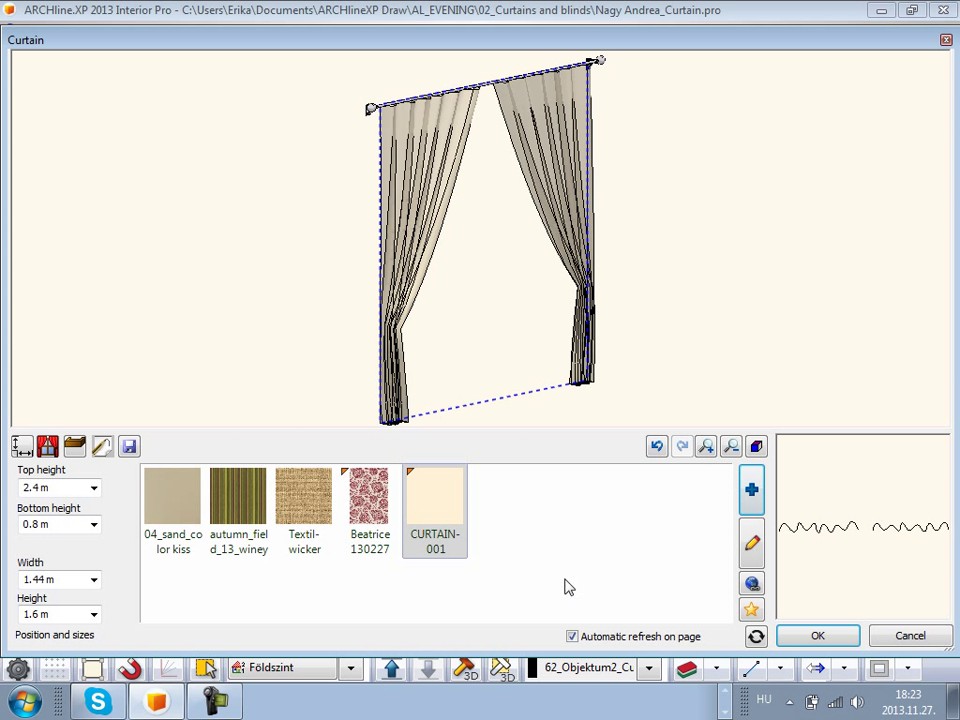
# - Set the curtain's retraction distance from top, retraction in the middle and gap between sides to 0, and create it
pyautogui.click(48, 448)
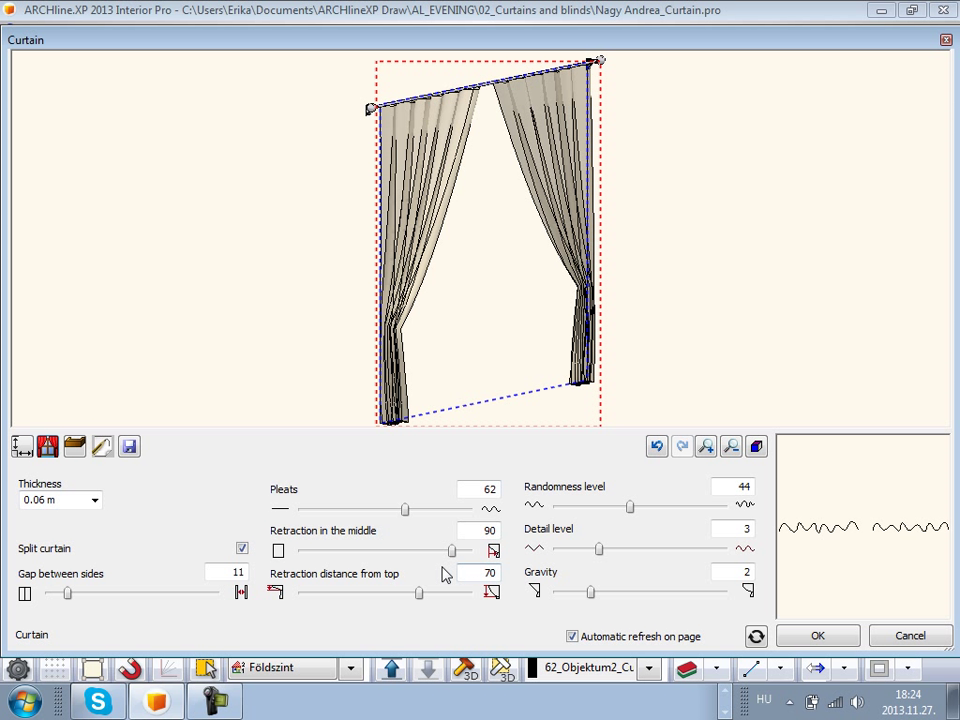
pyautogui.moveTo(418, 593); pyautogui.dragTo(293, 594)
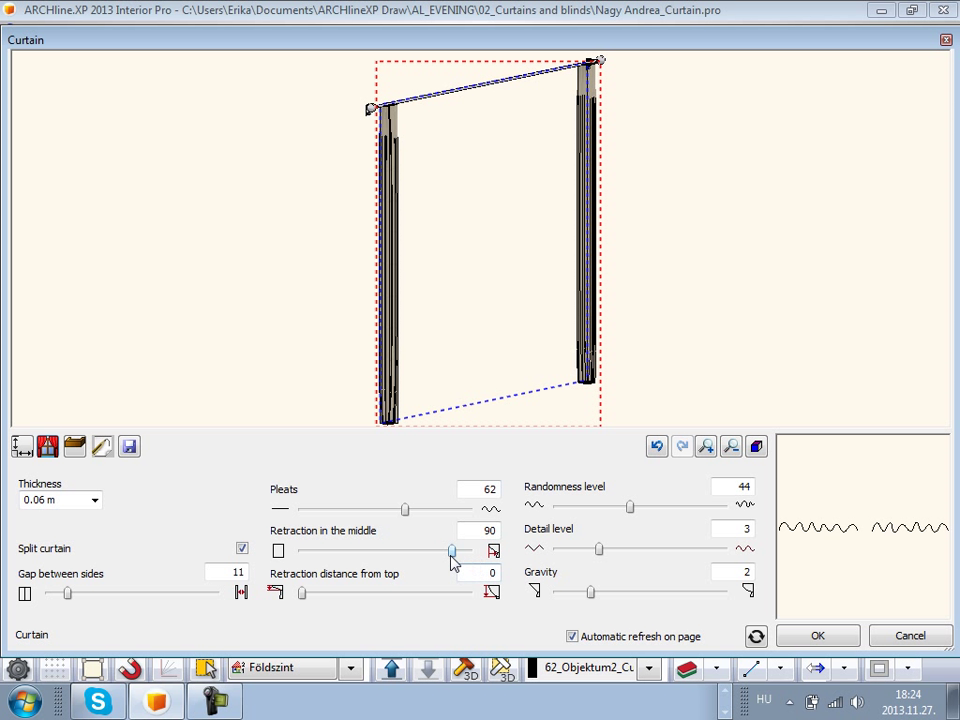
pyautogui.moveTo(451, 550); pyautogui.dragTo(301, 551)
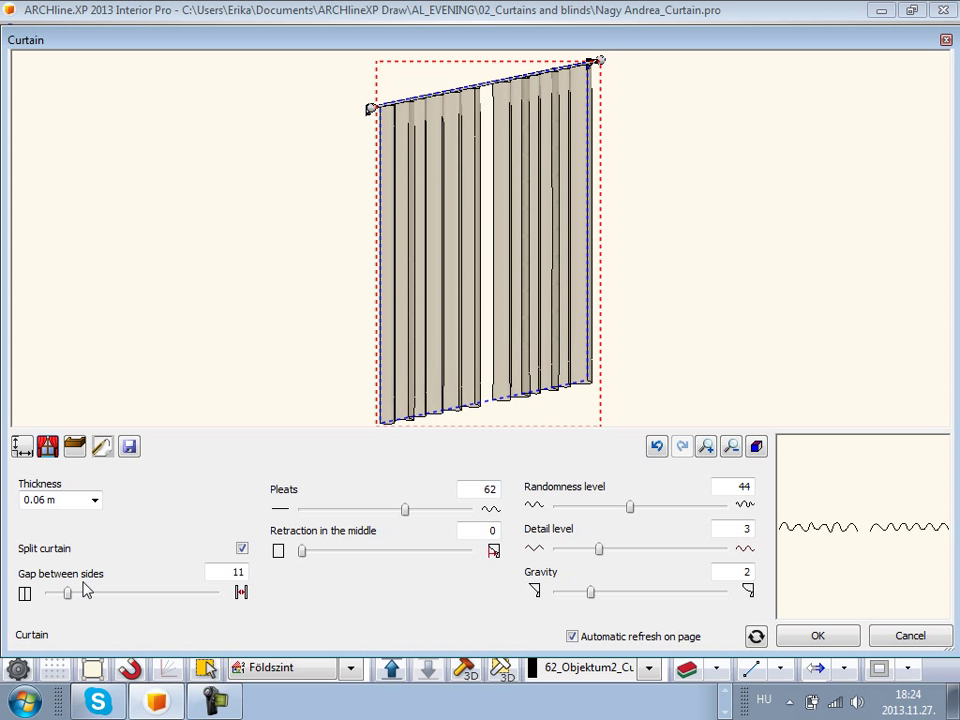
pyautogui.moveTo(67, 594); pyautogui.dragTo(99, 597)
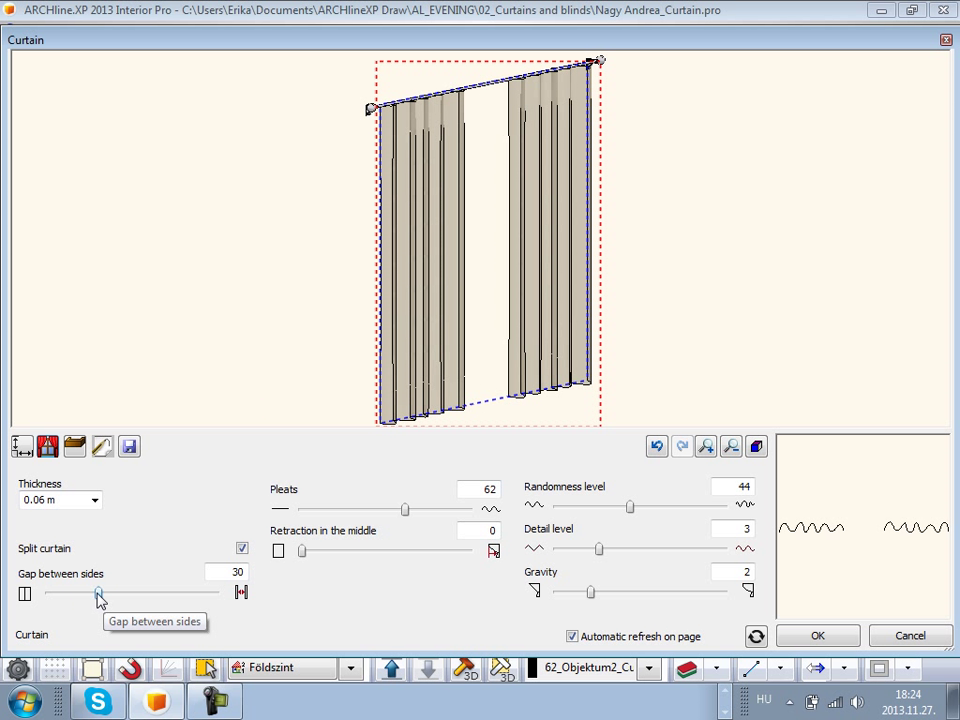
pyautogui.moveTo(99, 597); pyautogui.dragTo(47, 600)
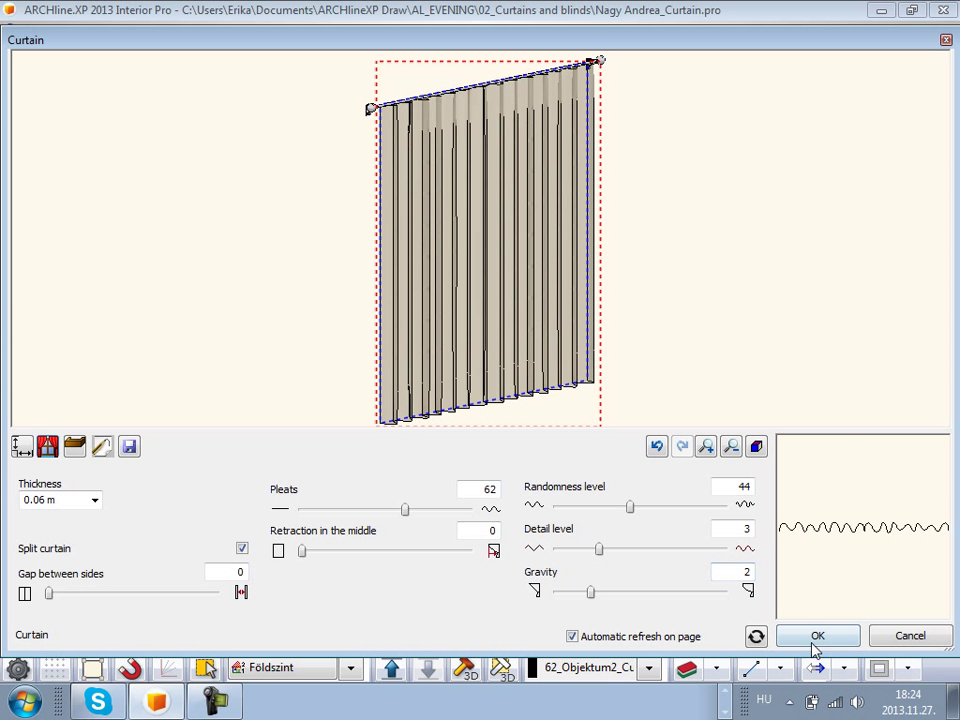
pyautogui.click(815, 638)
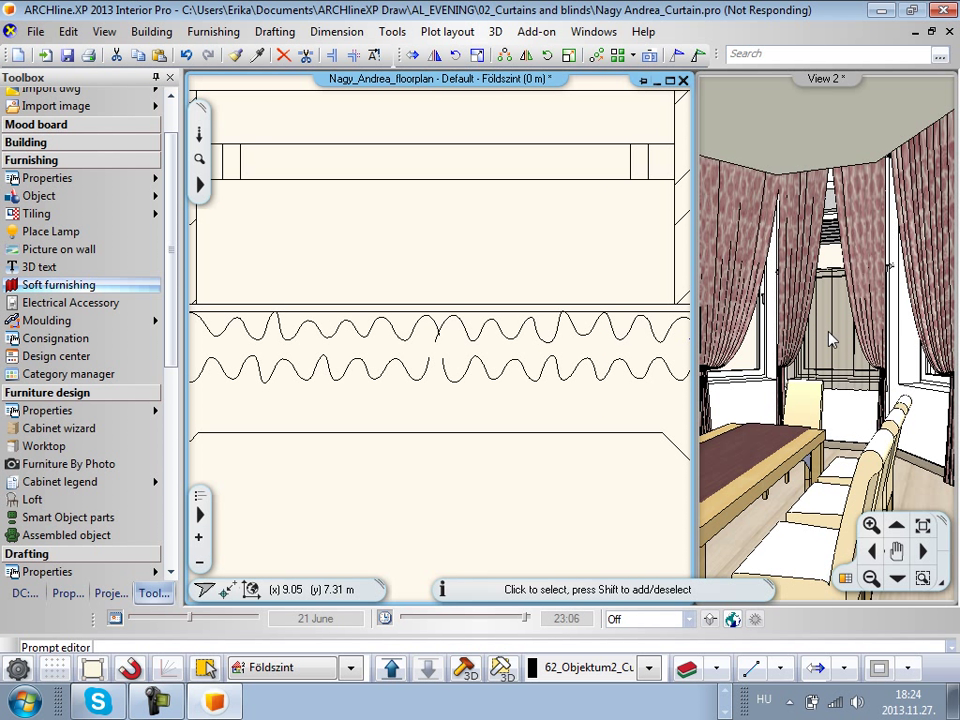
# - Set the plain middle curtain's top height to 3.8 m and its bottom height to 0
pyautogui.click(829, 338)
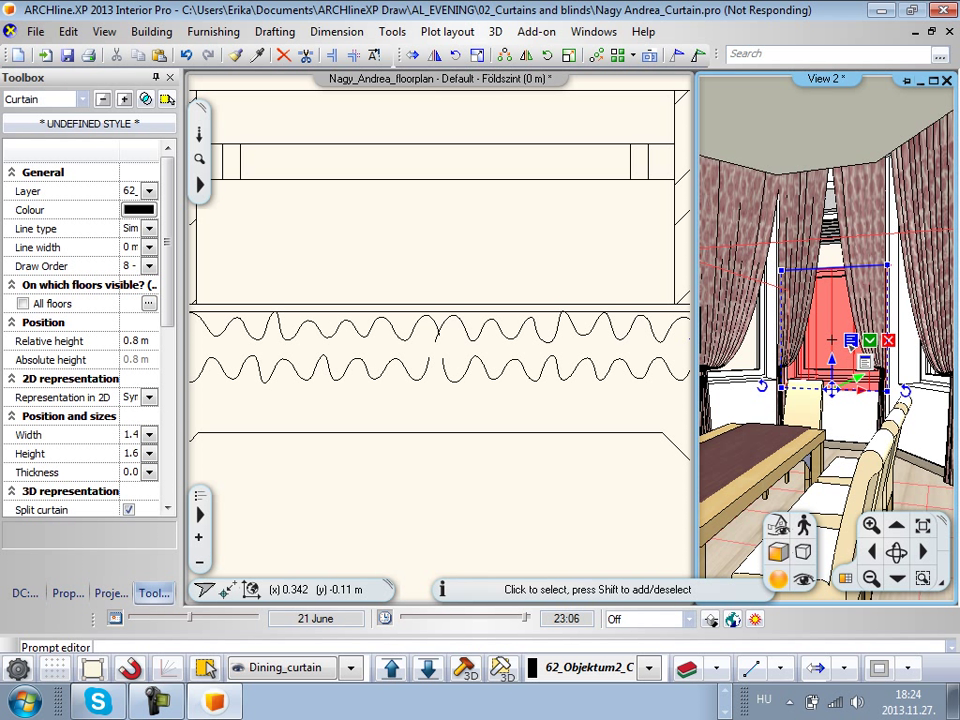
pyautogui.click(869, 360)
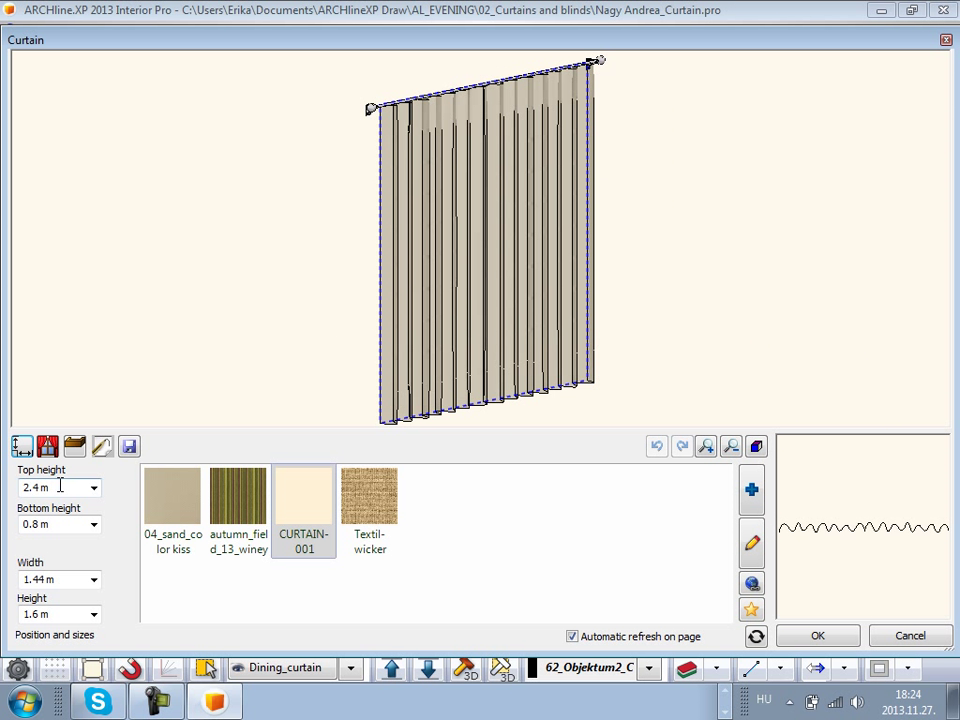
pyautogui.moveTo(60, 486); pyautogui.dragTo(5, 485)
pyautogui.write('3.8')
pyautogui.moveTo(86, 524); pyautogui.dragTo(4, 520)
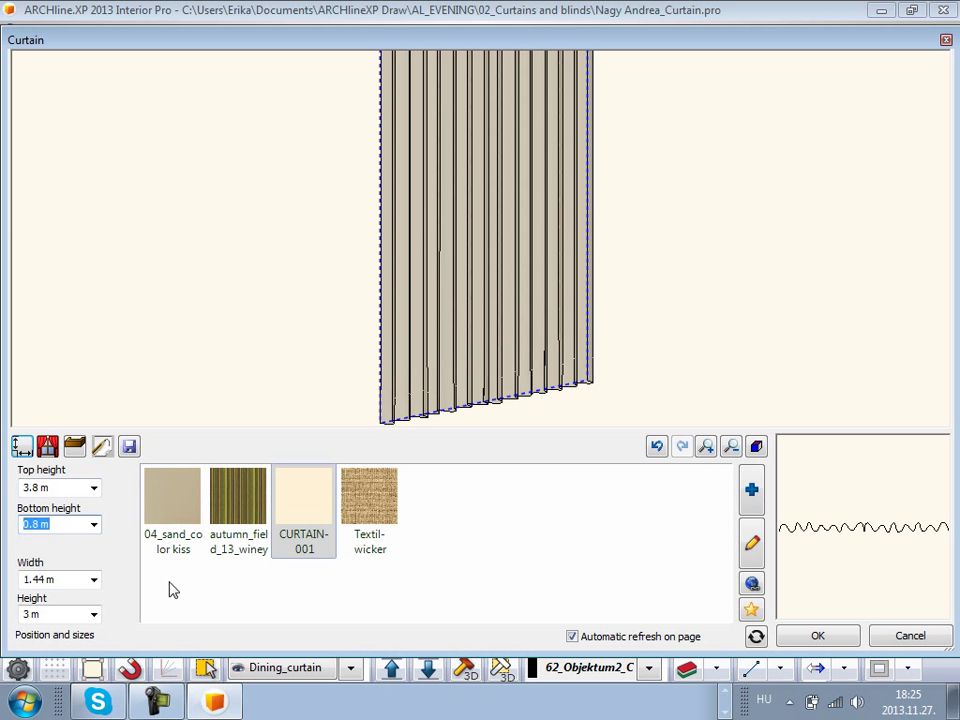
pyautogui.write('0')
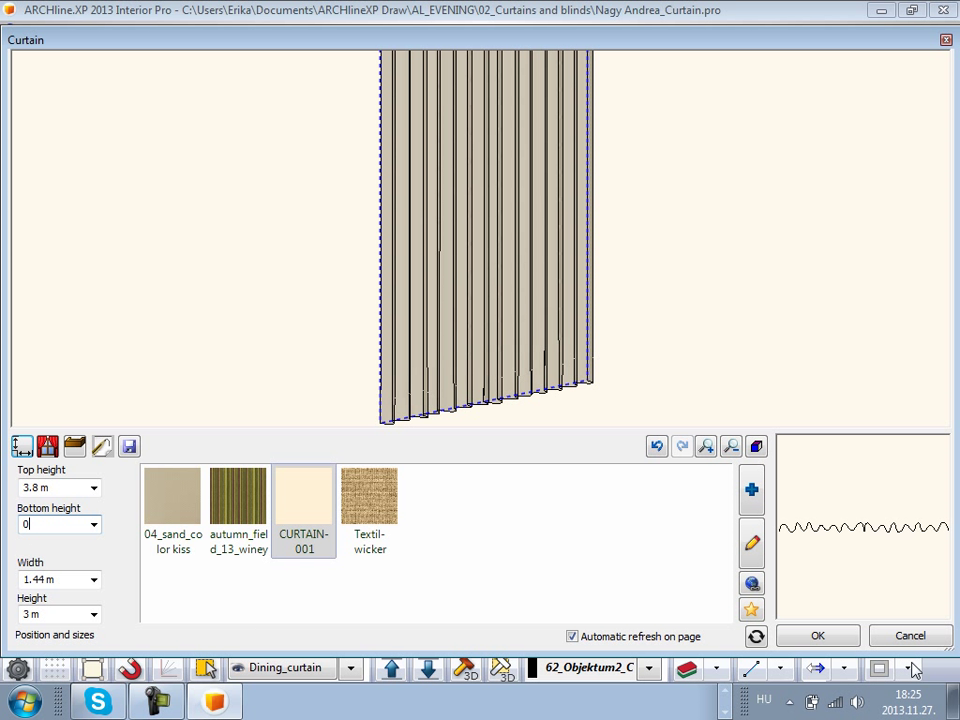
pyautogui.click(819, 636)
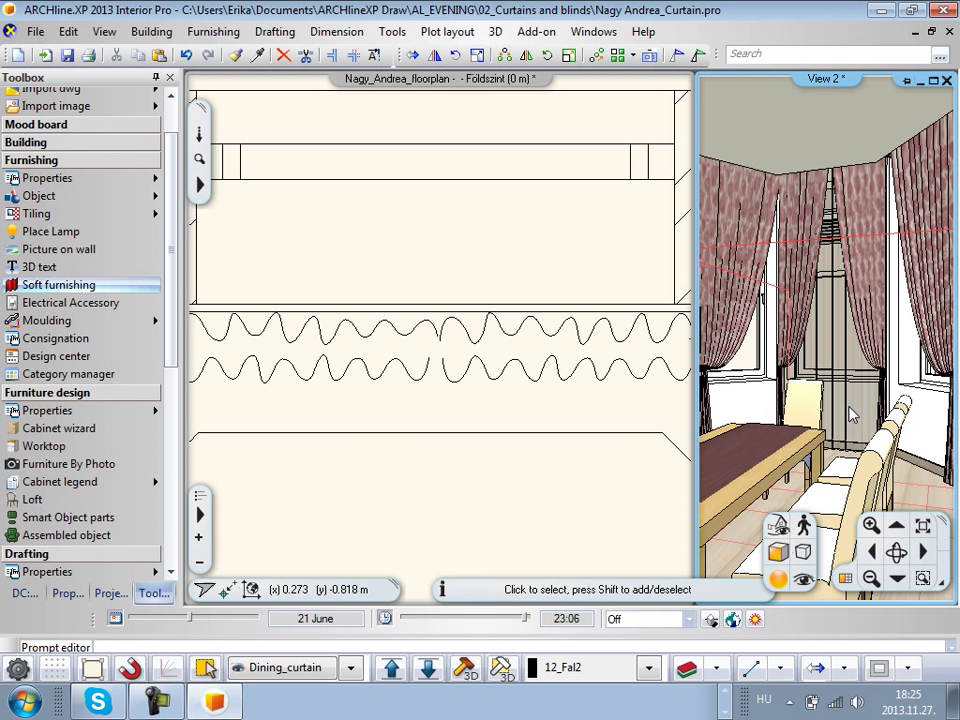
# - Copy the patterned curtain on the bay's left angled wall 0.1 m into the room, perpendicular to the wall at 315°
pyautogui.click(339, 422)
pyautogui.scroll(-3, 343, 430)
pyautogui.moveTo(331, 438); pyautogui.dragTo(463, 361, button='middle')
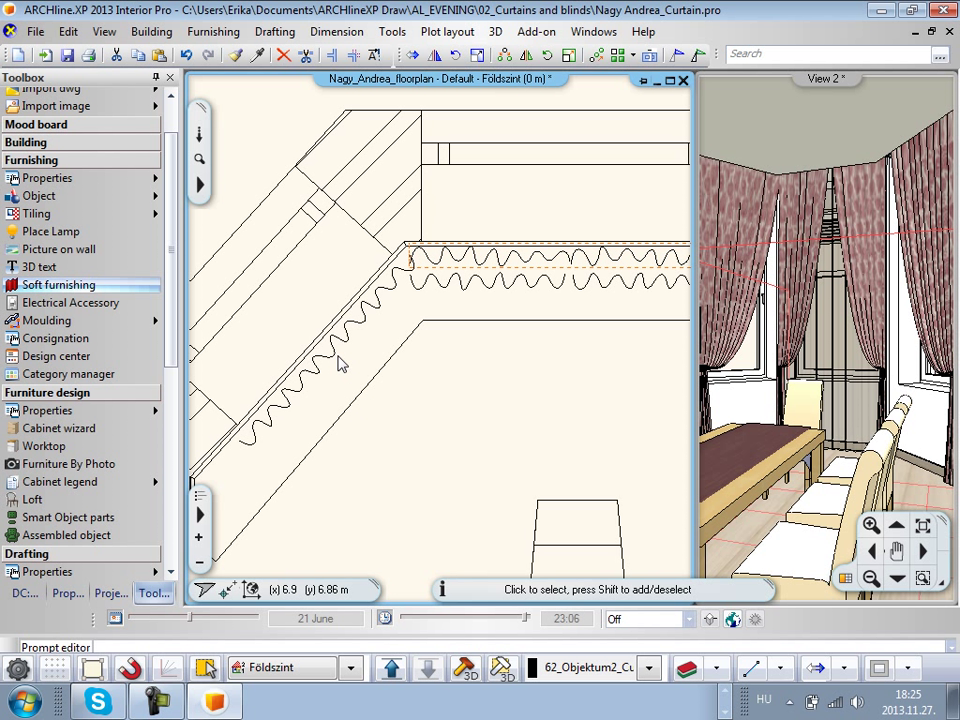
pyautogui.click(340, 365)
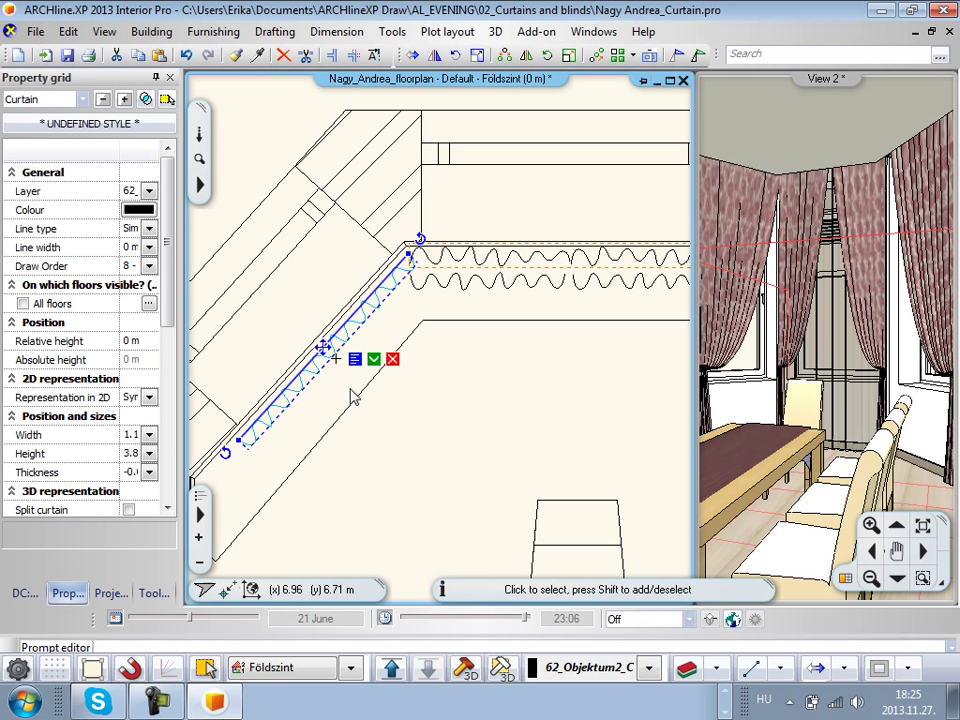
pyautogui.click(355, 358)
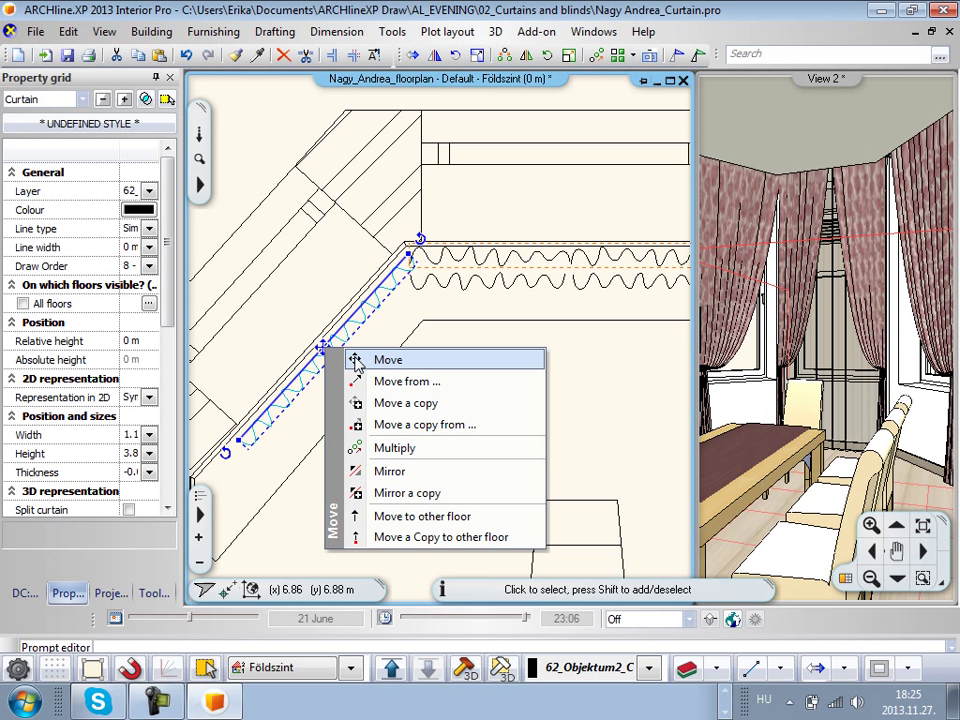
pyautogui.click(336, 400)
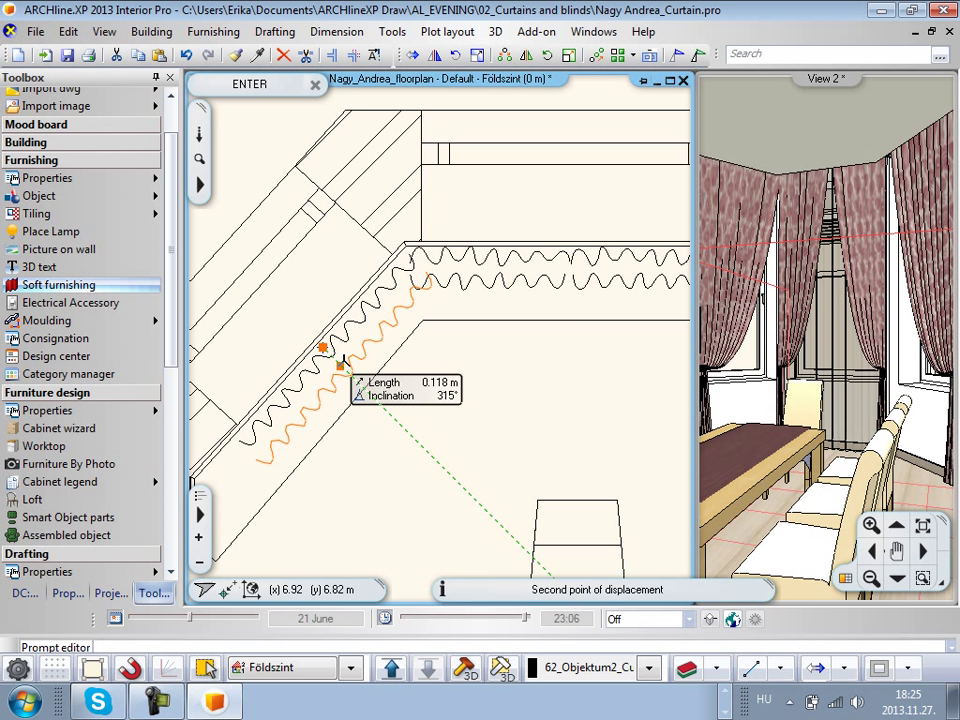
pyautogui.write('.1')
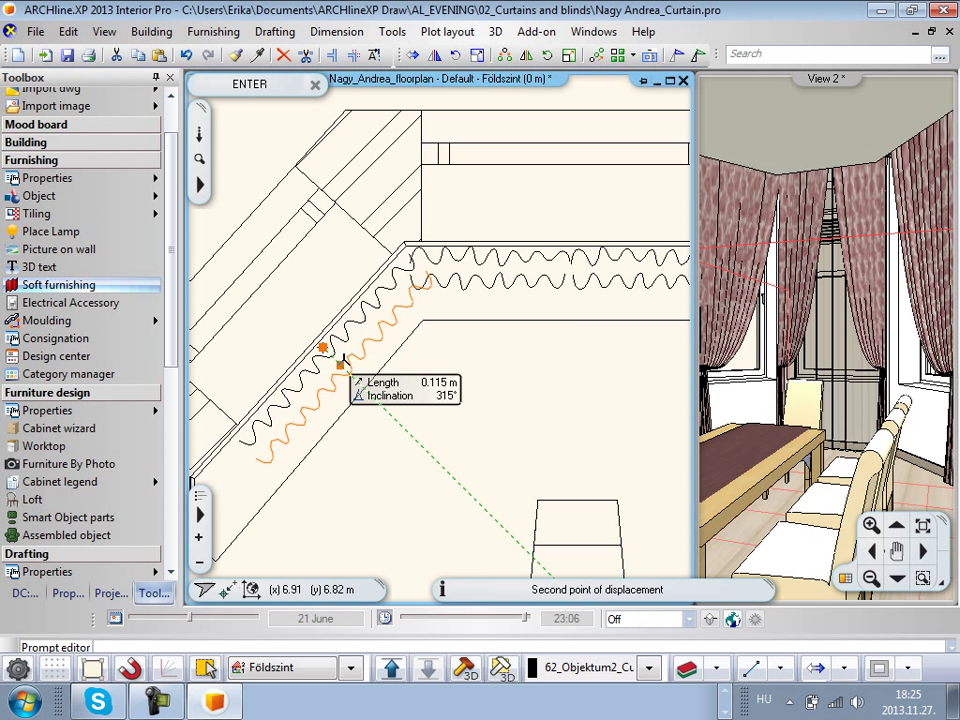
pyautogui.press('Return')
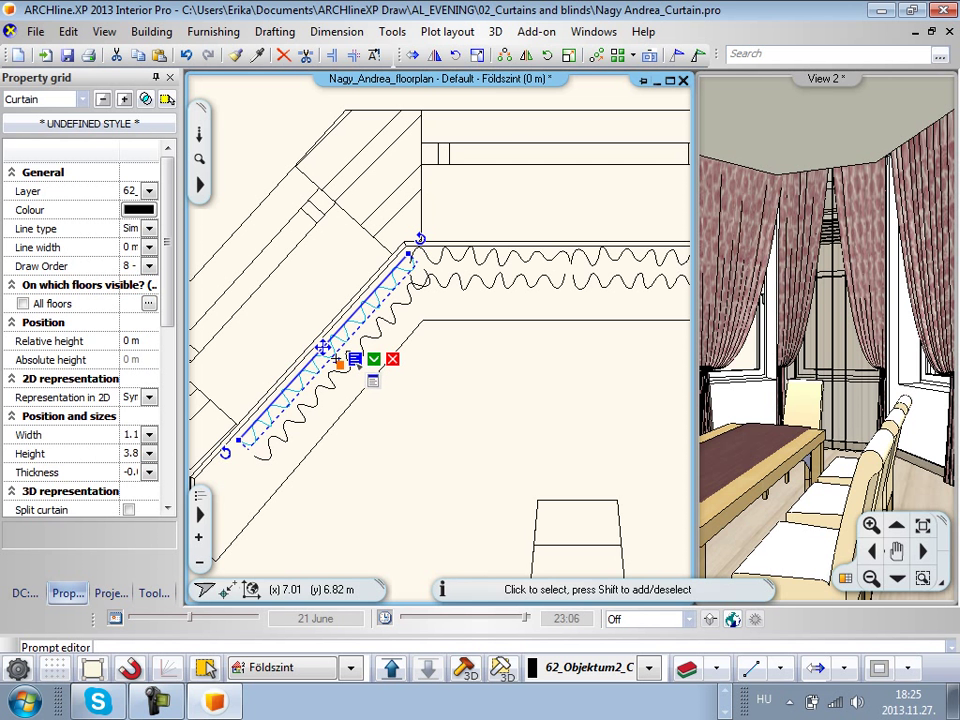
# - Apply the CURTAIN-001 material to the original left angled curtain and set its retraction in the middle to 0
pyautogui.click(354, 359)
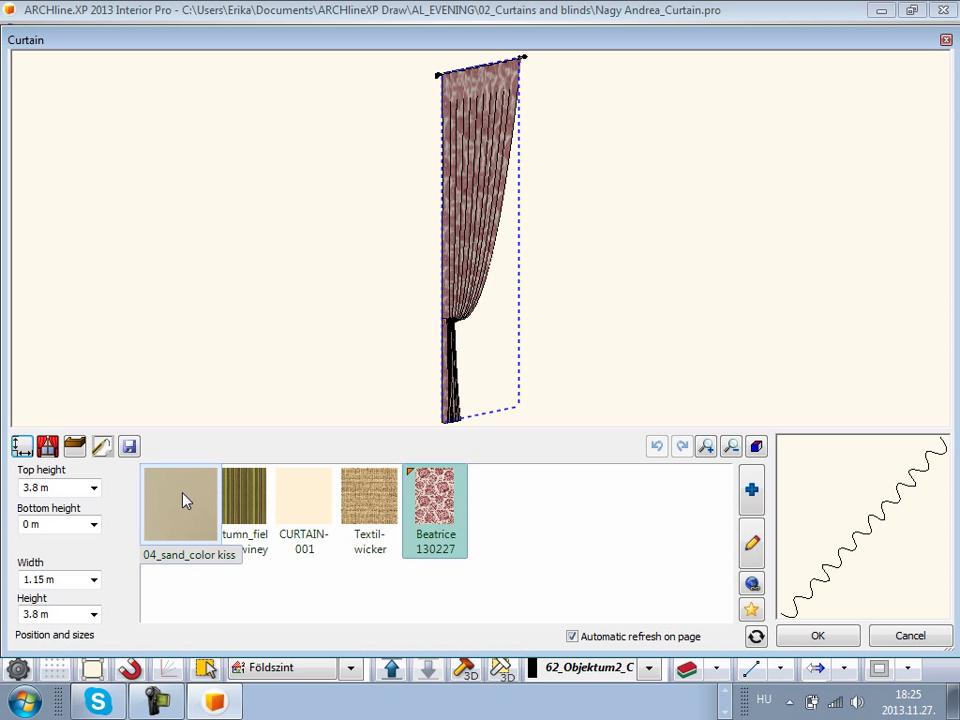
pyautogui.click(310, 498)
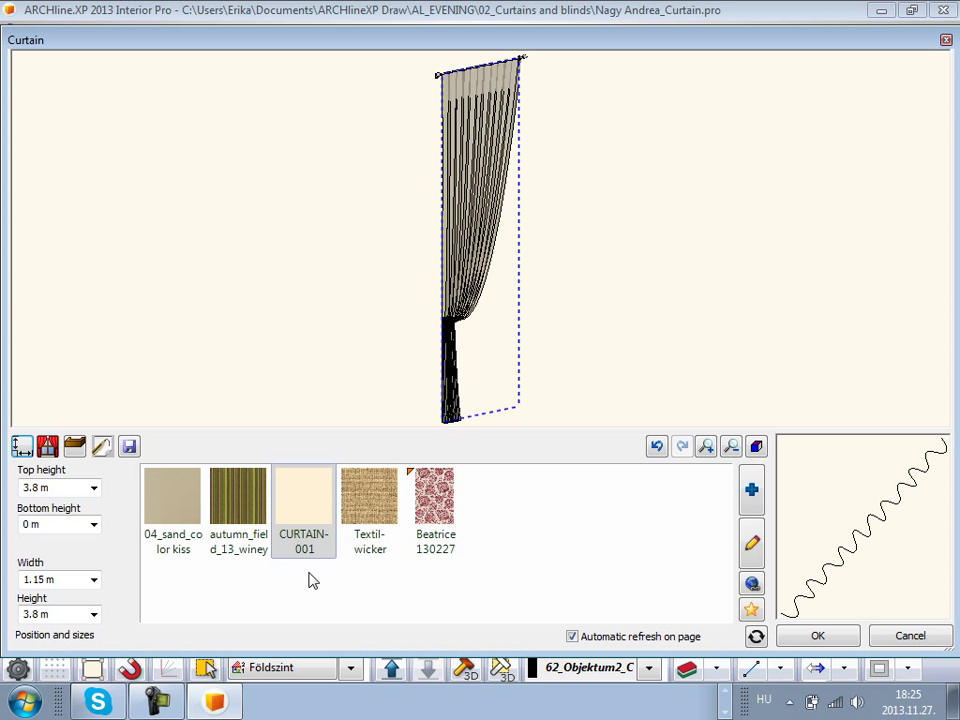
pyautogui.click(48, 447)
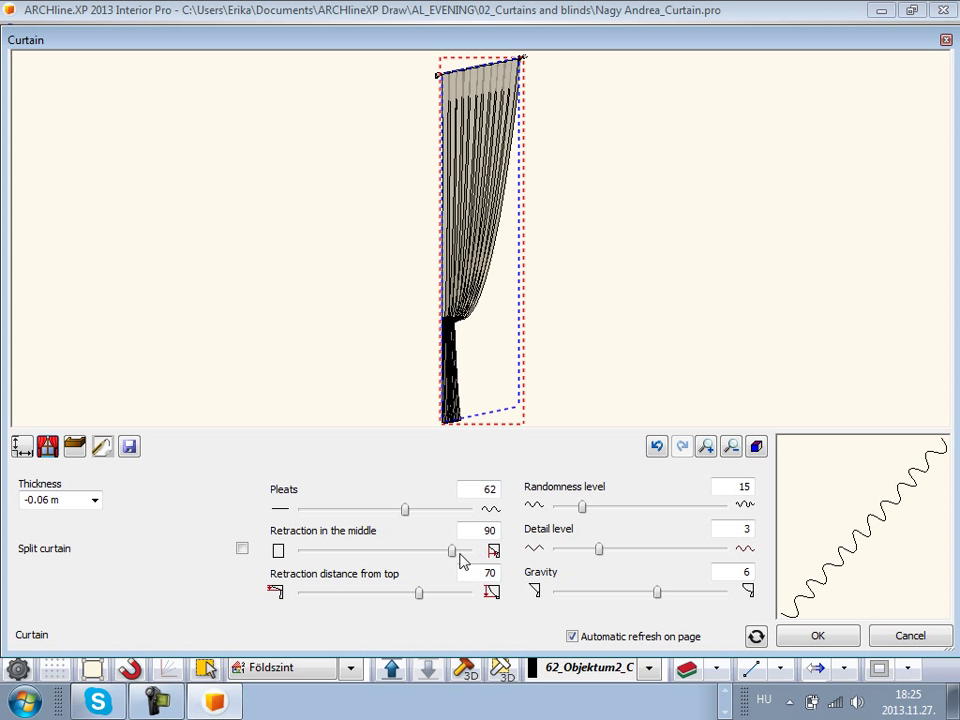
pyautogui.moveTo(452, 551); pyautogui.dragTo(351, 552)
pyautogui.click(757, 638)
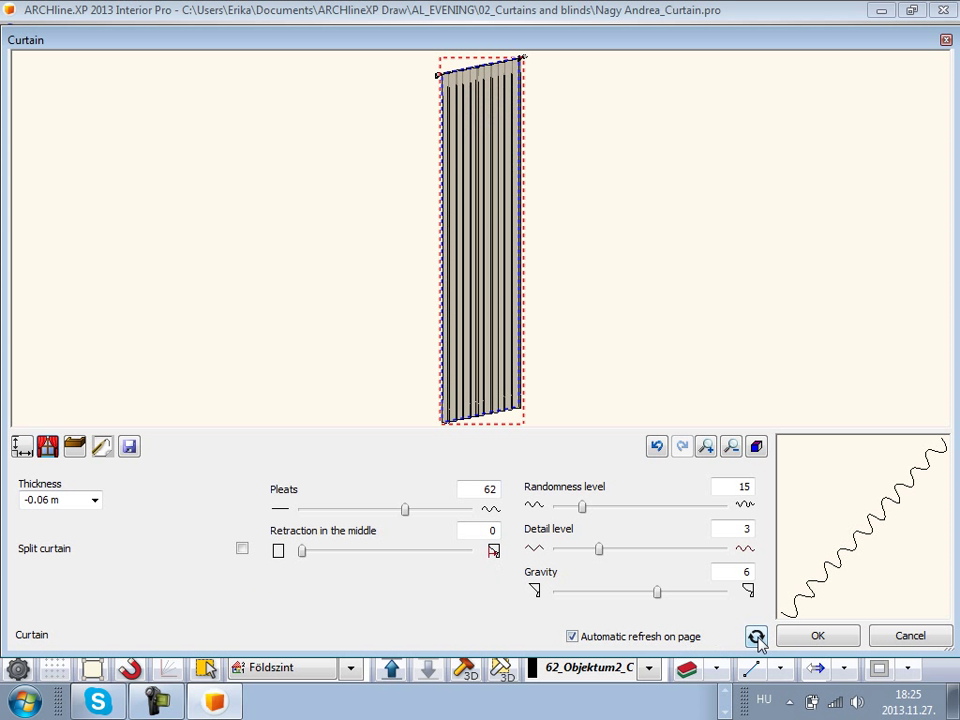
pyautogui.click(21, 446)
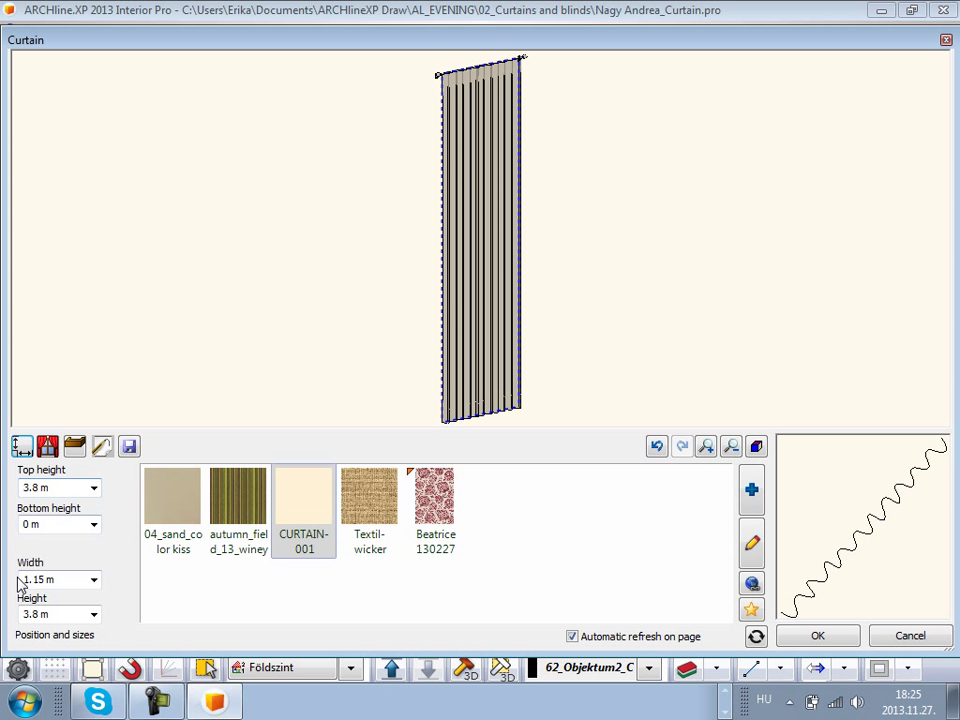
pyautogui.click(818, 636)
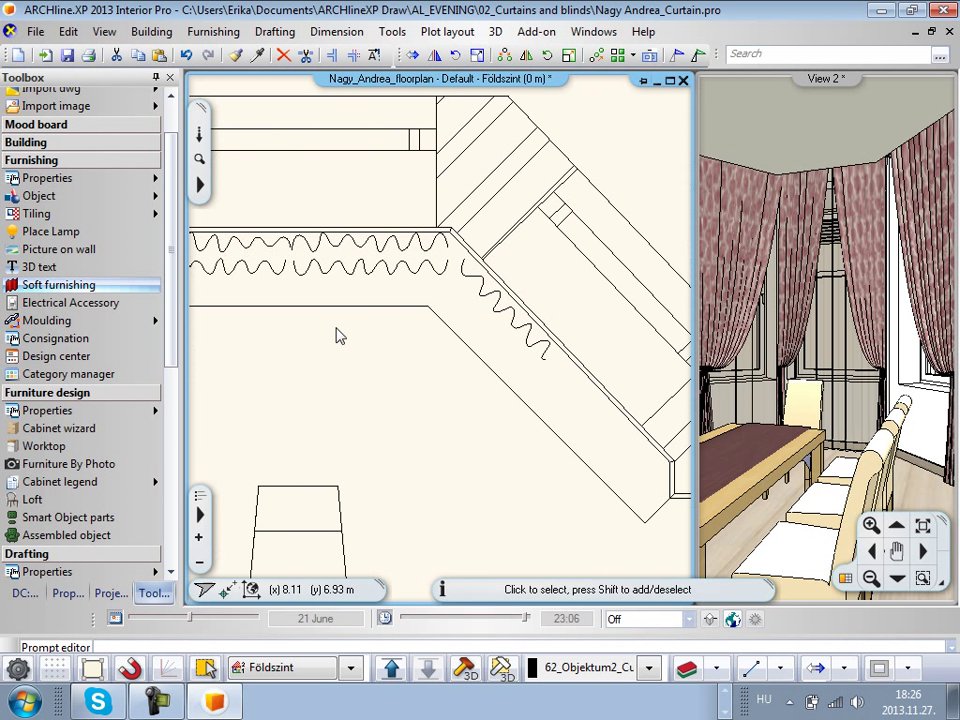
# - Try to move the patterned curtain on the bay's right angled wall 0.1 m into the room, and undo the move
pyautogui.click(549, 349)
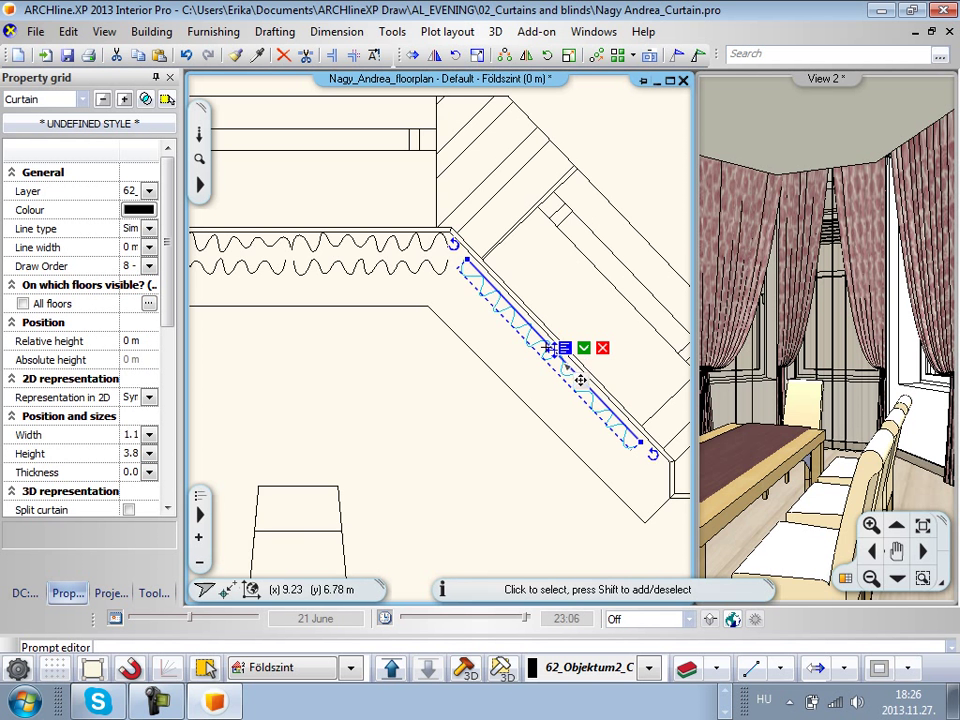
pyautogui.scroll(2, 577, 373)
pyautogui.scroll(1, 497, 356)
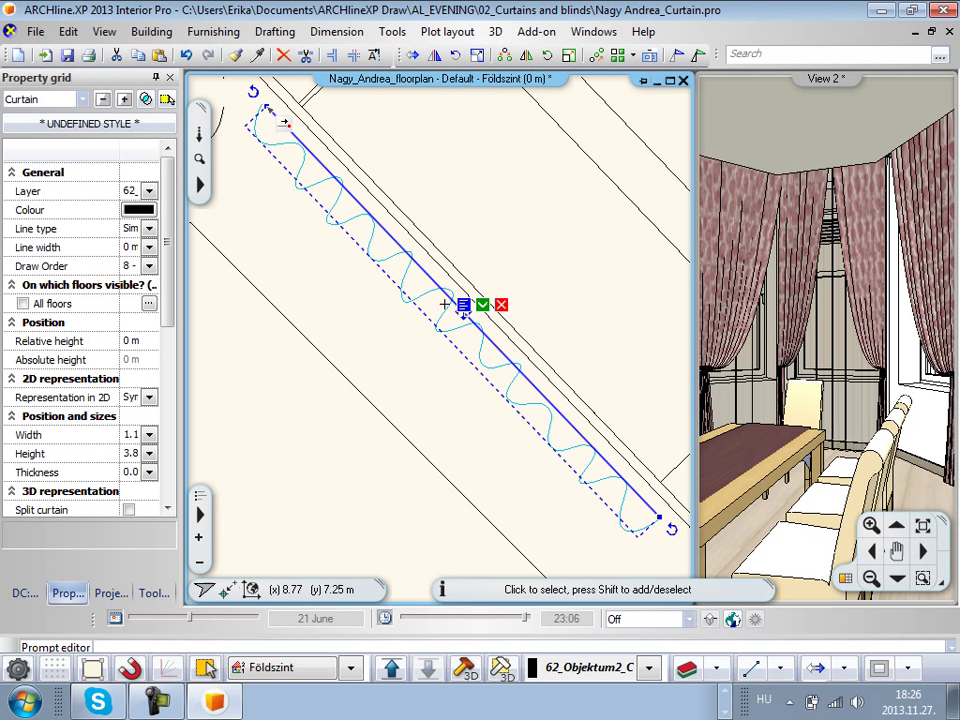
pyautogui.click(266, 106)
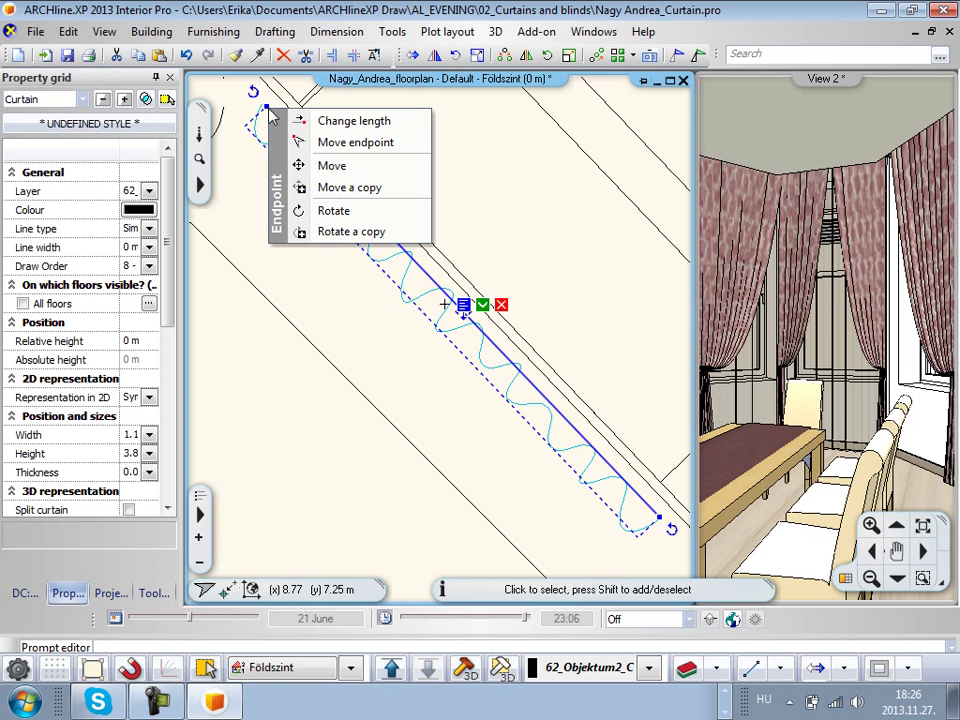
pyautogui.click(336, 165)
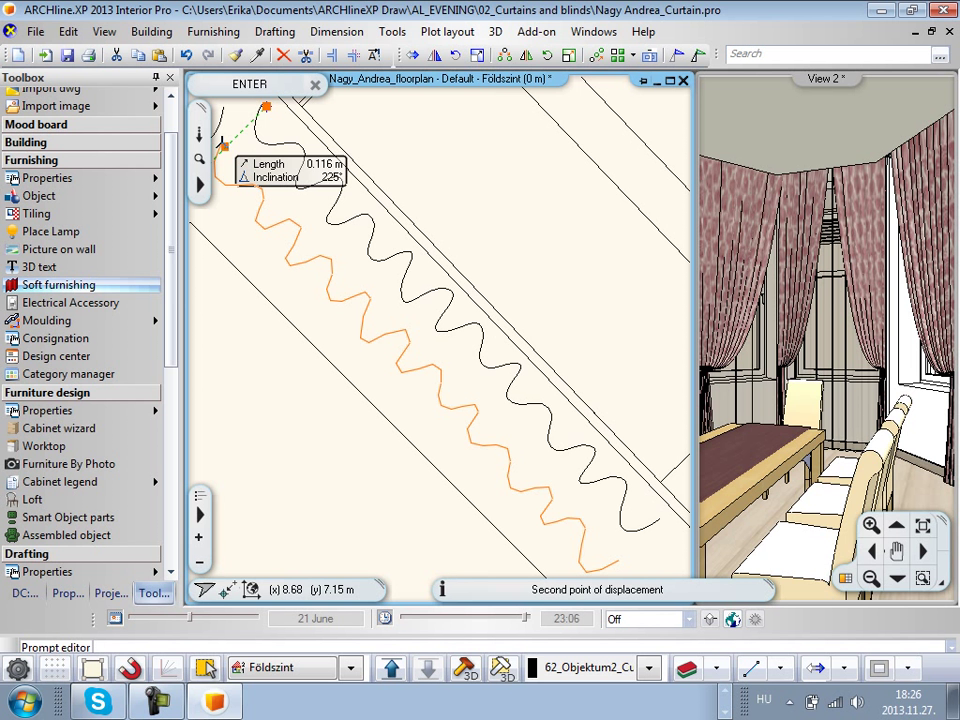
pyautogui.write('0')
pyautogui.write('.1')
pyautogui.press('Return')
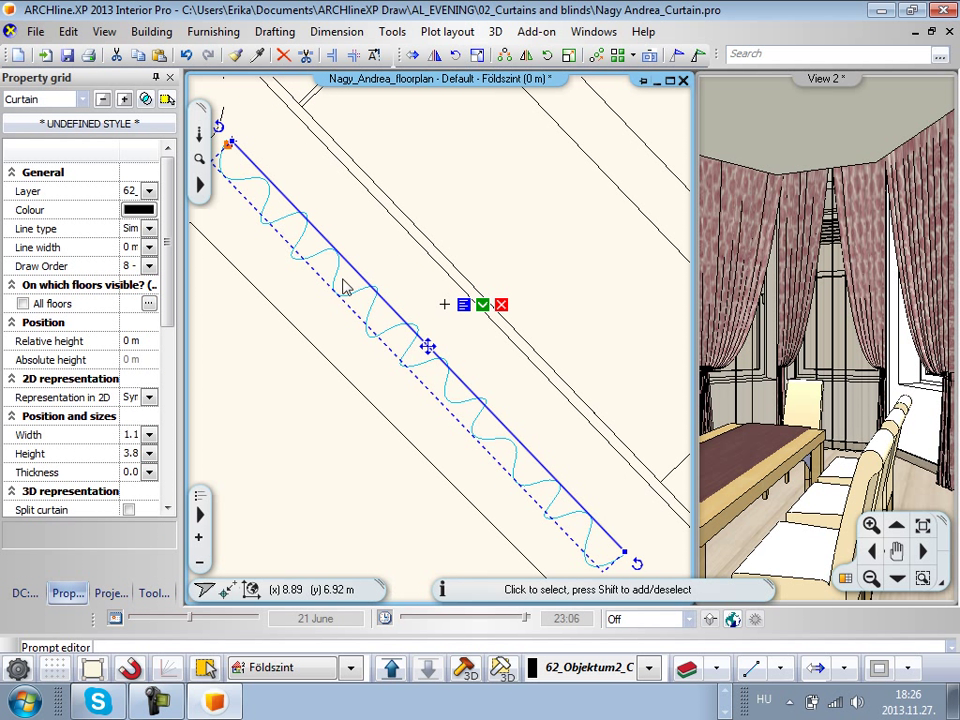
pyautogui.click(186, 55)
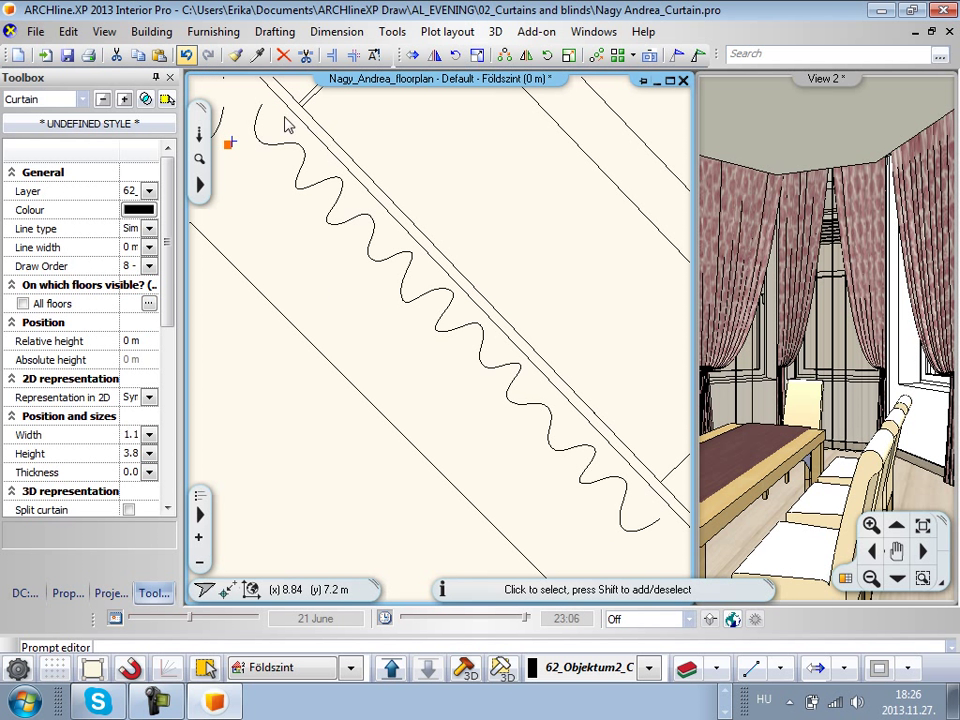
# - Copy the right angled curtain 0.1 m into the room from its endpoint, perpendicular to the wall at 225°
pyautogui.click(456, 312)
pyautogui.moveTo(265, 113)
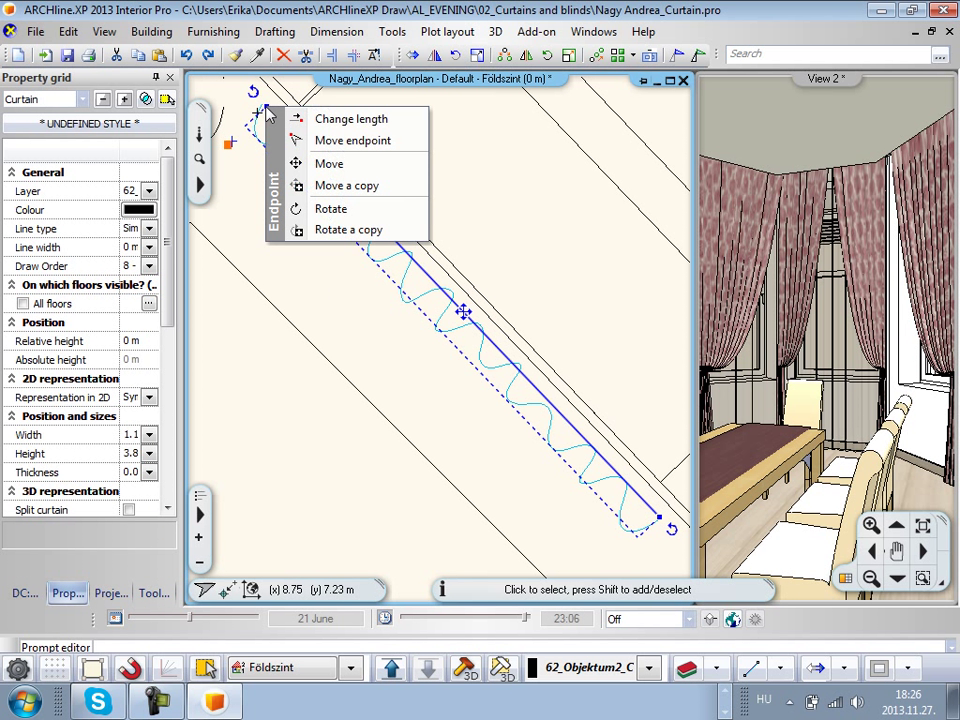
pyautogui.click(340, 188)
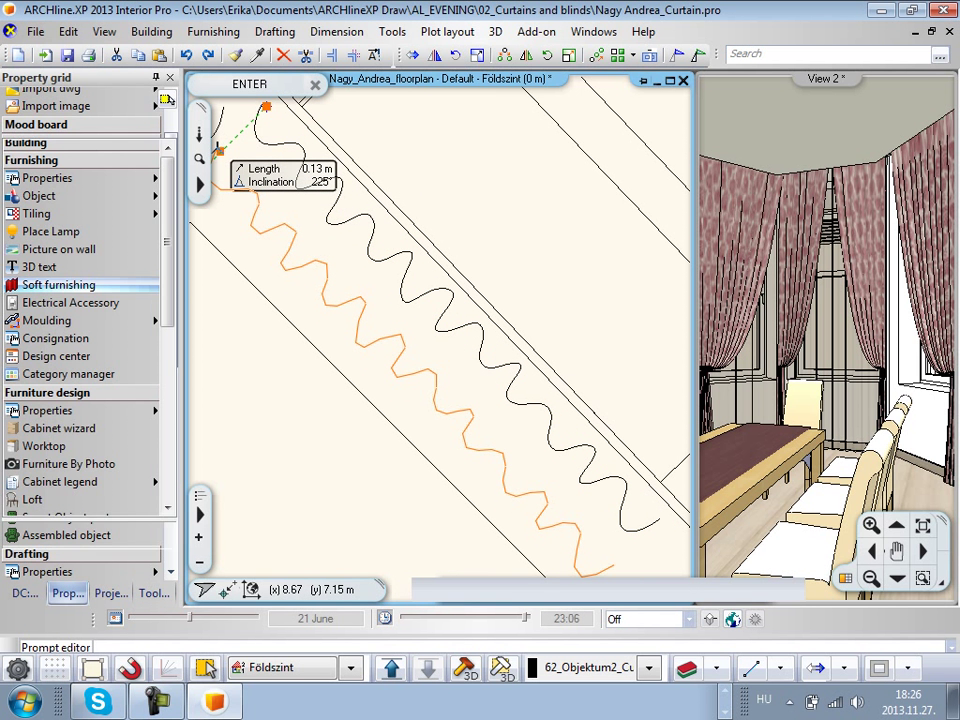
pyautogui.click(228, 150)
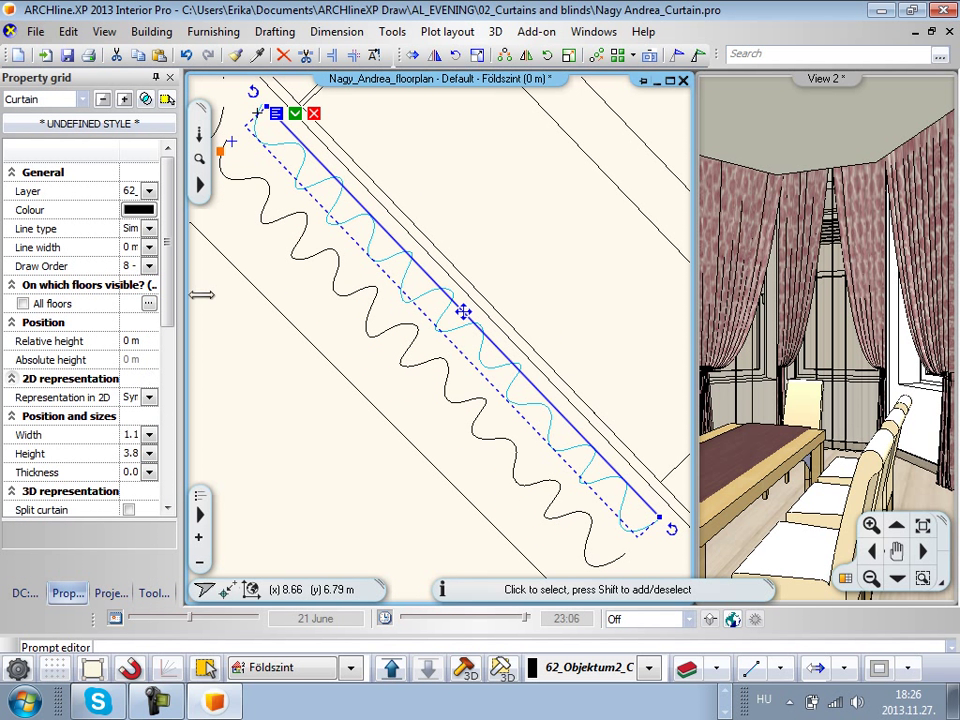
# - Apply the CURTAIN-001 material to the original right angled curtain and set its retraction in the middle to 0
pyautogui.click(277, 117)
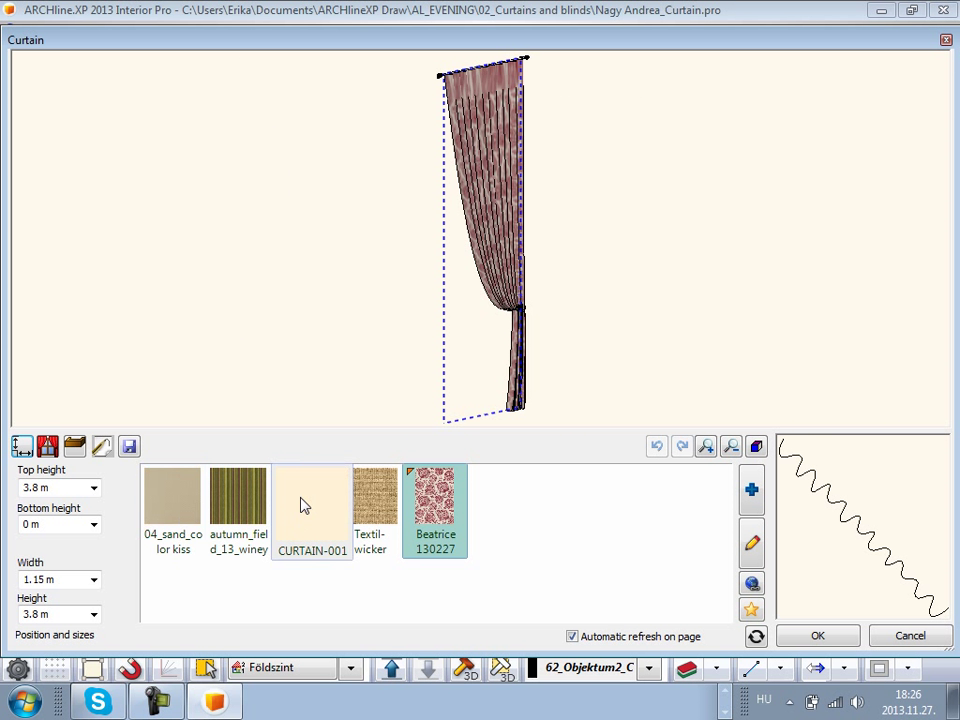
pyautogui.click(296, 506)
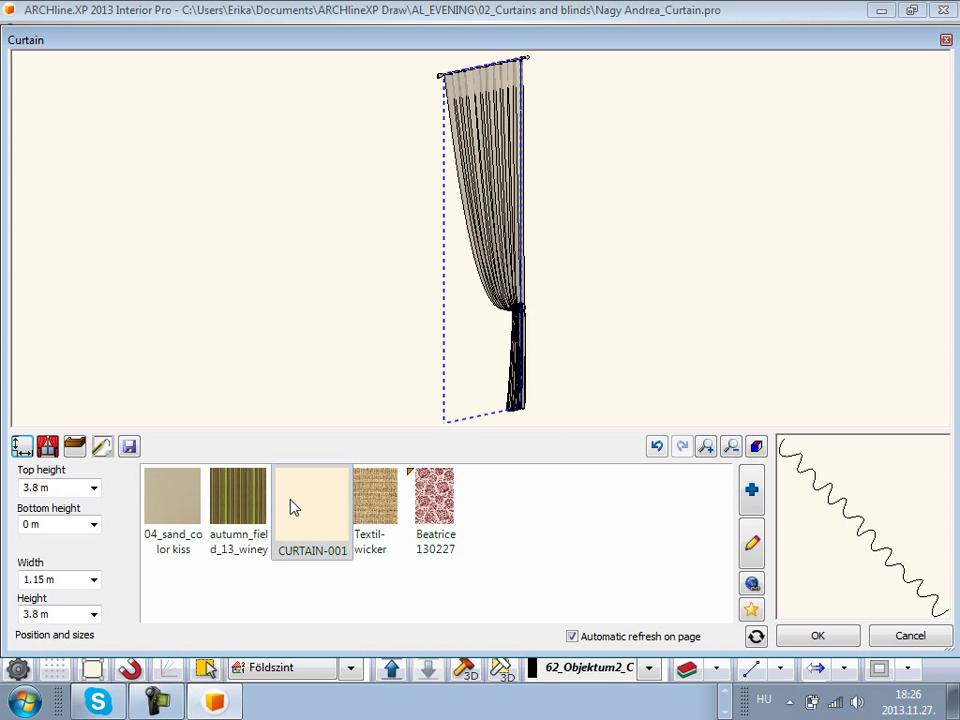
pyautogui.click(47, 446)
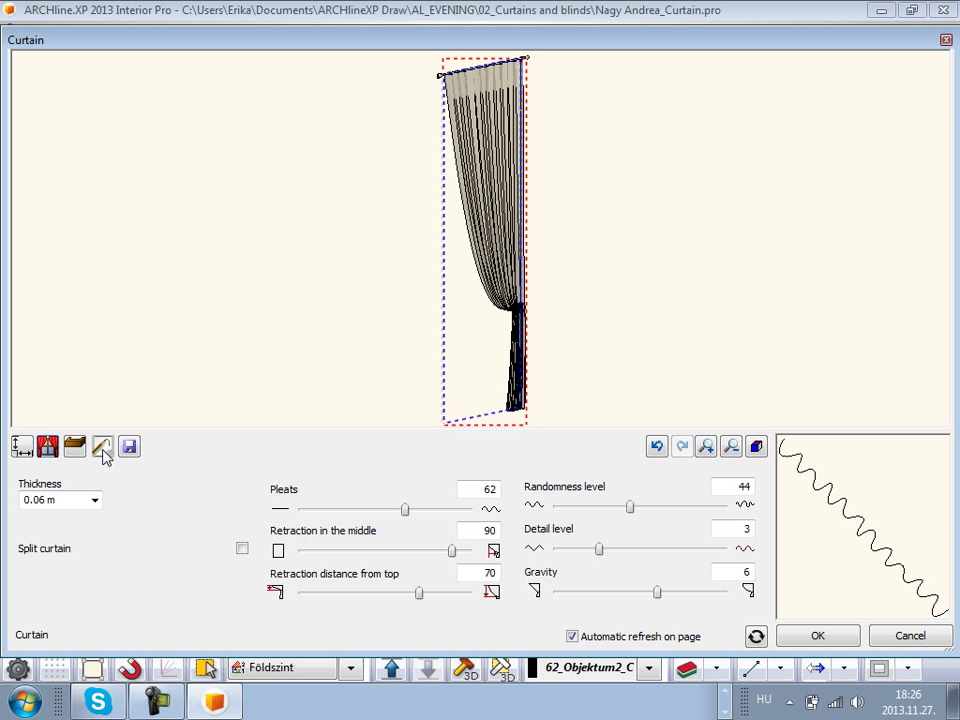
pyautogui.moveTo(442, 540); pyautogui.dragTo(165, 514)
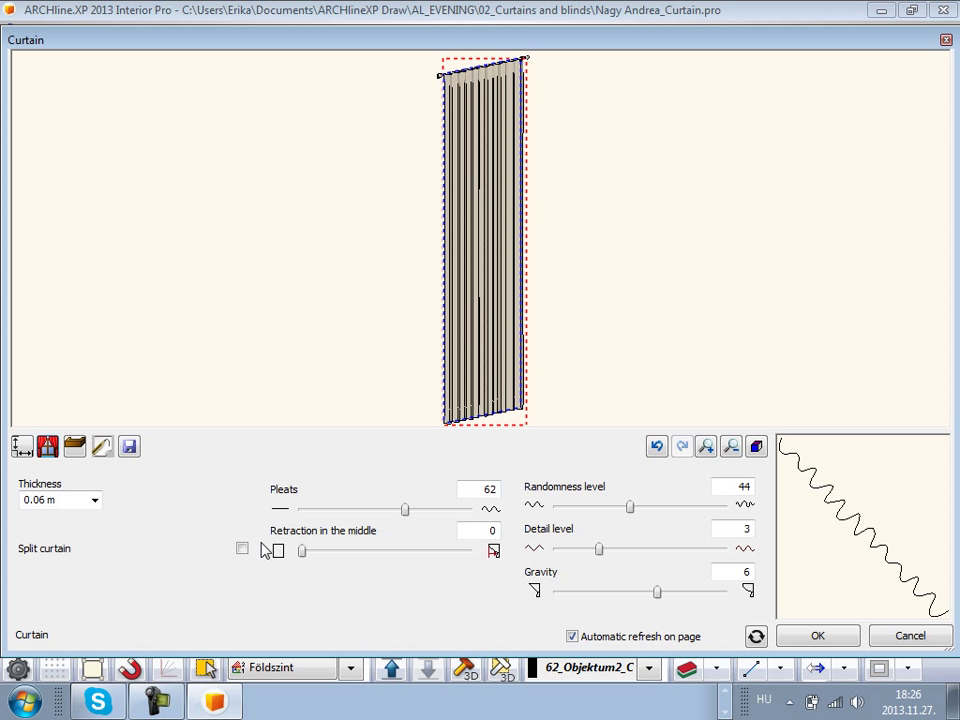
pyautogui.click(23, 447)
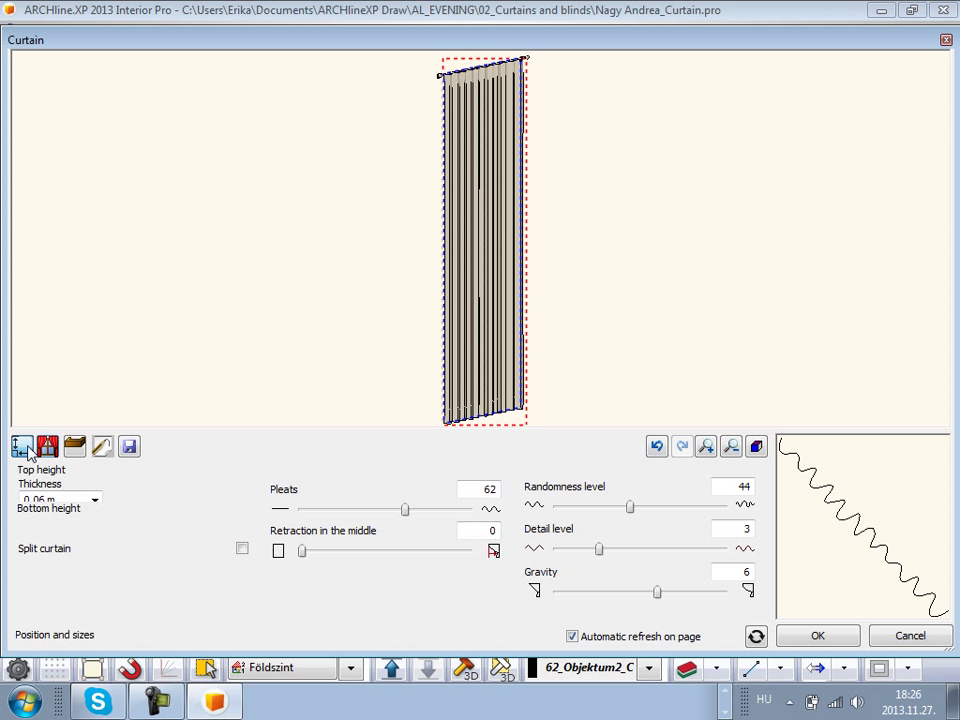
pyautogui.click(830, 643)
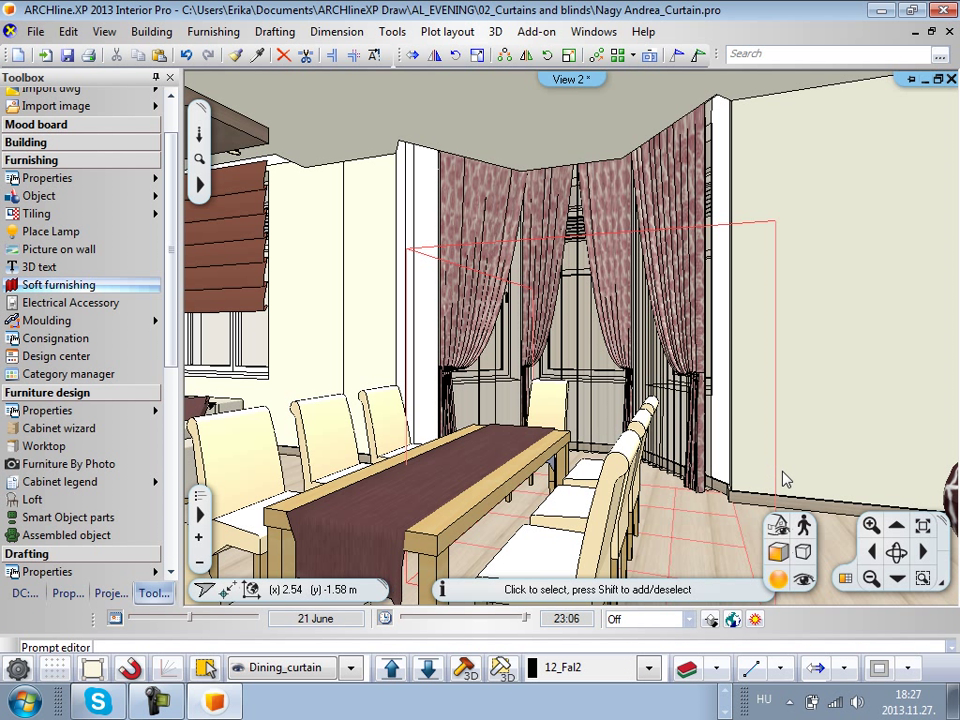